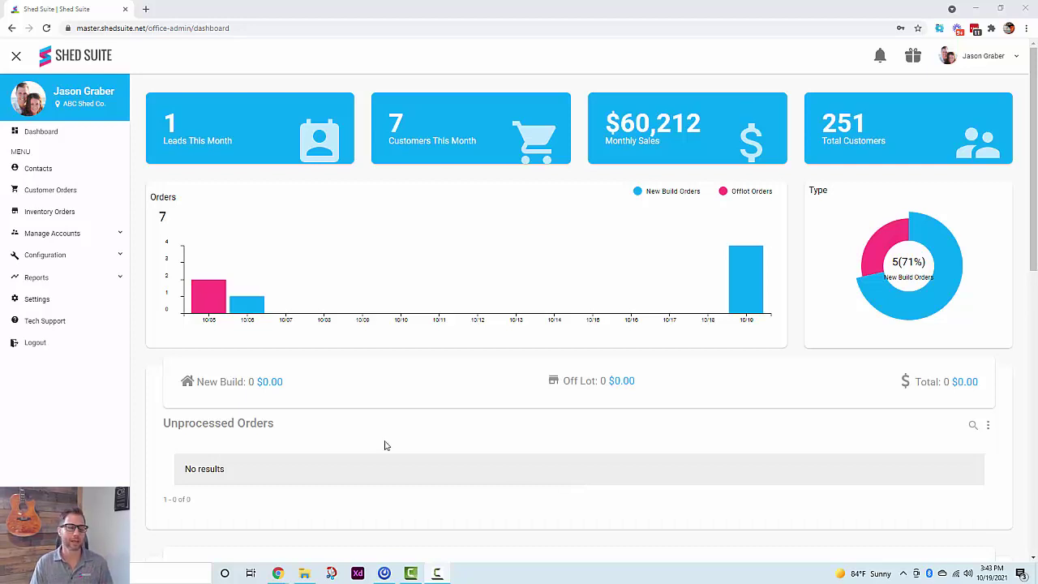
# Allow the IdeaRoom 3D shed configurator for the Venice Dealer in its dealer settings.
pyautogui.click(92, 237)
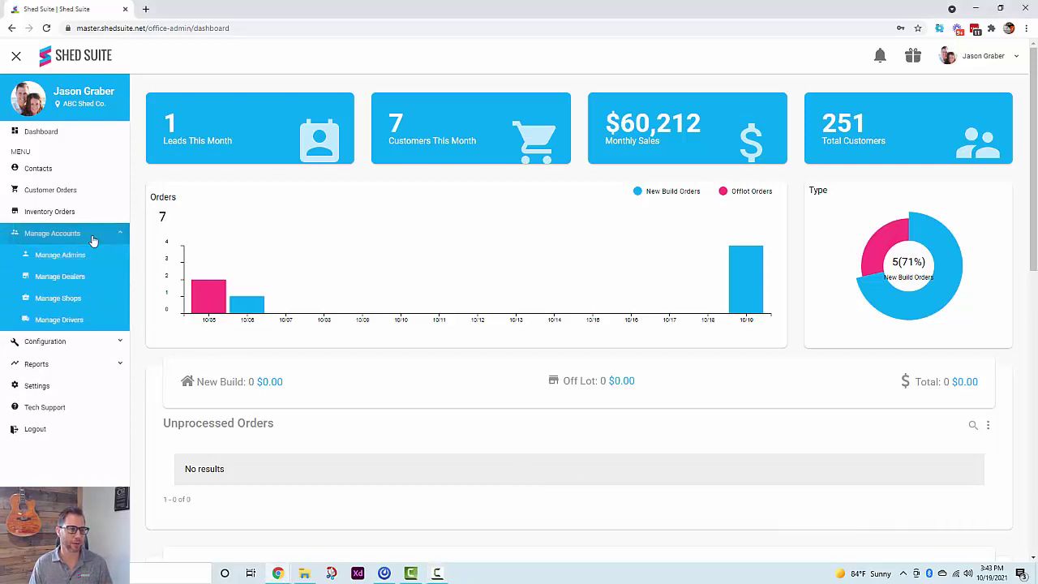
pyautogui.click(80, 279)
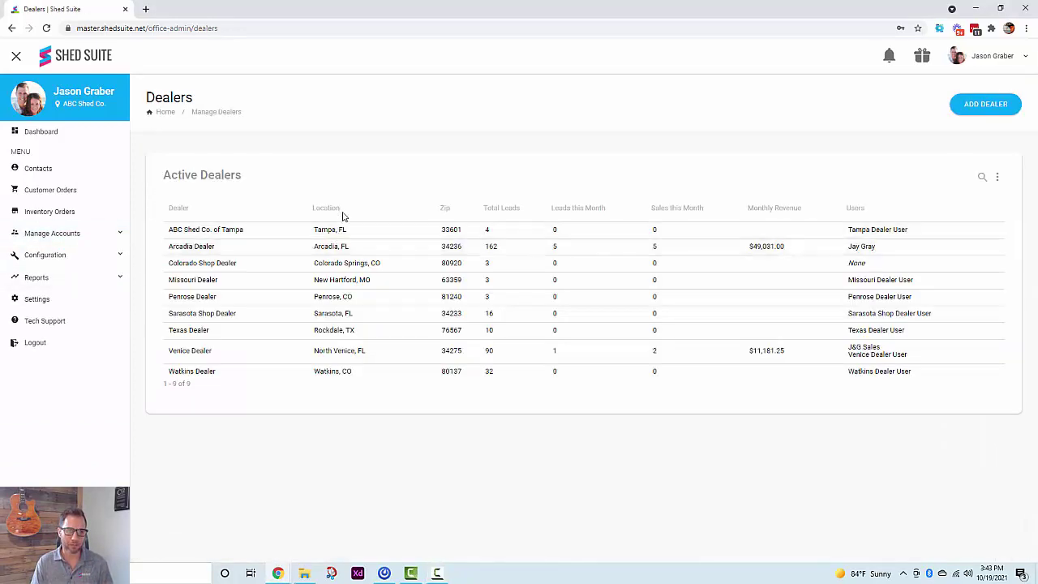
pyautogui.click(369, 354)
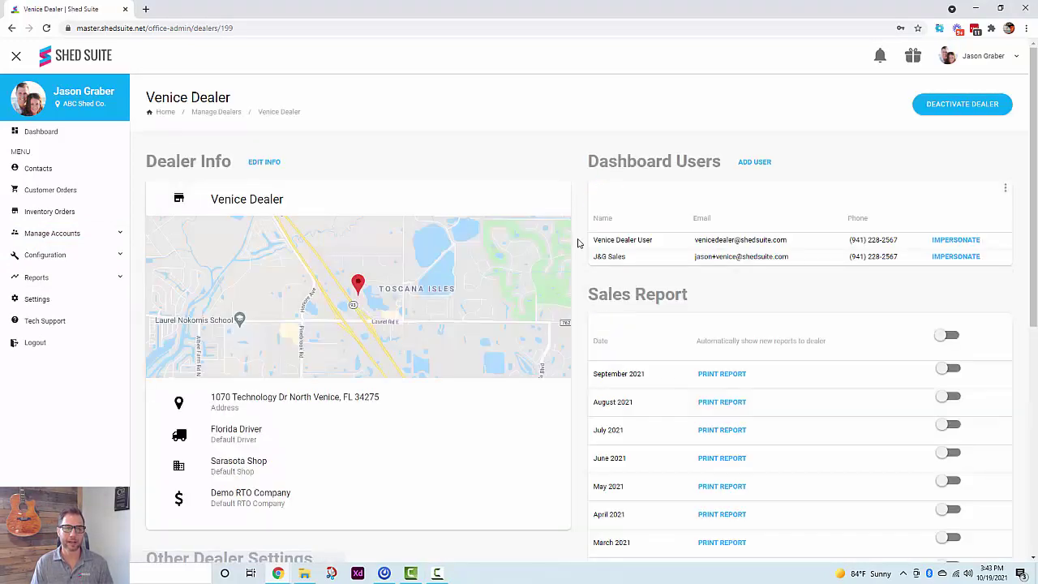
pyautogui.scroll(-5, 363, 292)
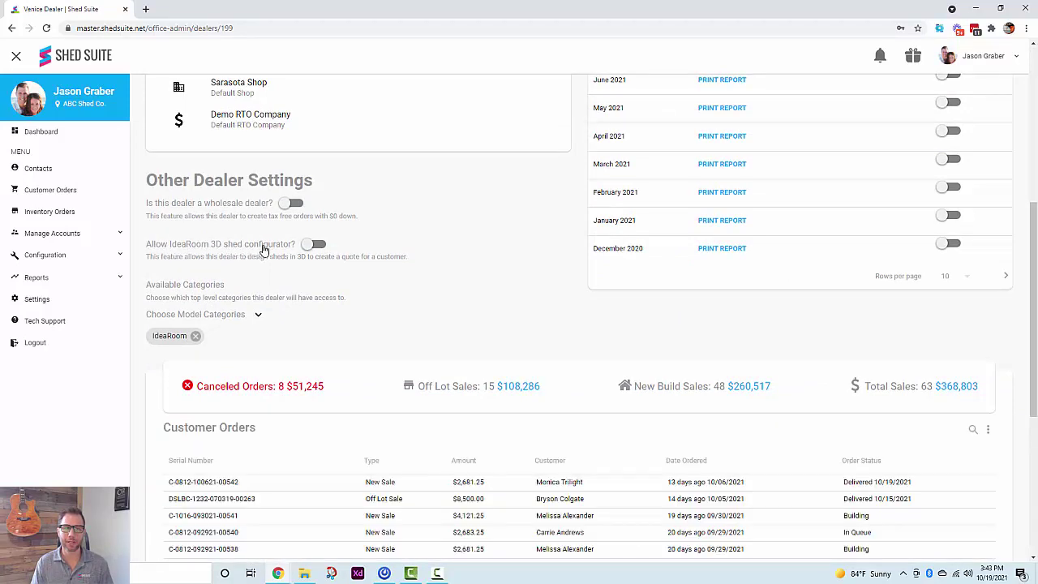
pyautogui.click(317, 244)
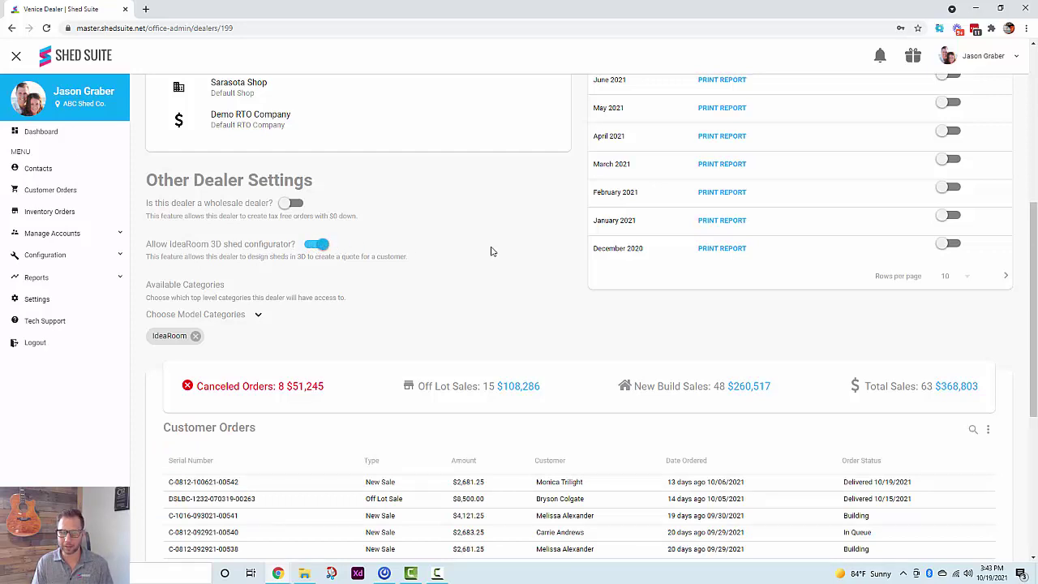
# Impersonate the J&G Sales dashboard user of the Venice Dealer.
pyautogui.scroll(1, 490, 251)
pyautogui.scroll(1, 490, 251)
pyautogui.scroll(2, 556, 338)
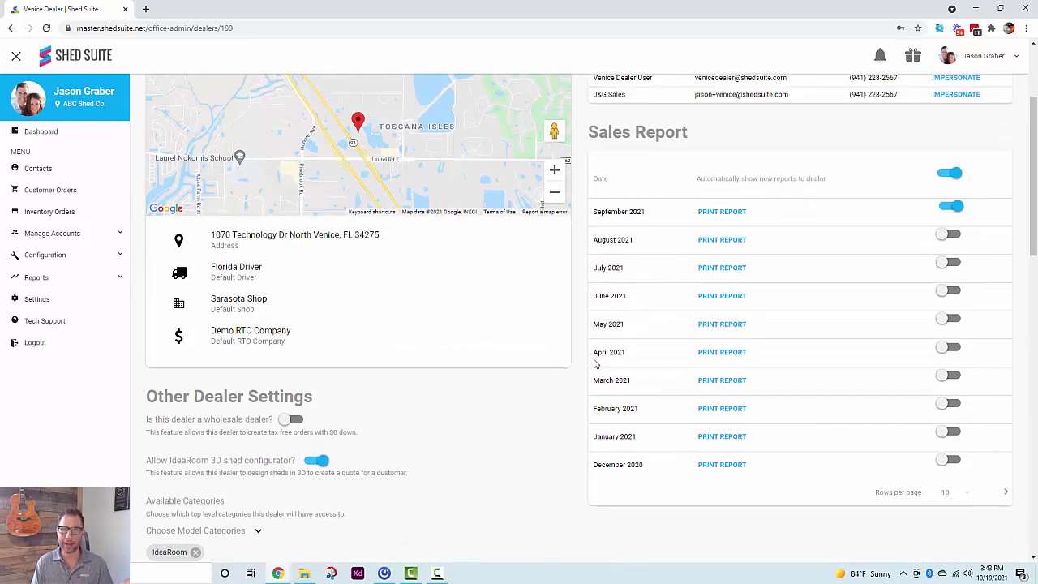
pyautogui.scroll(3, 594, 363)
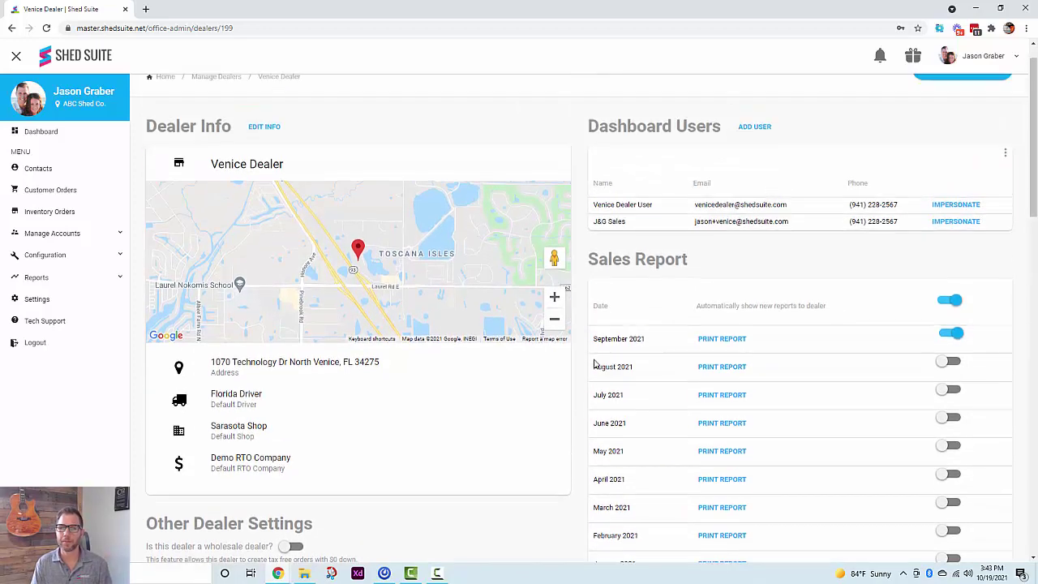
pyautogui.click(955, 256)
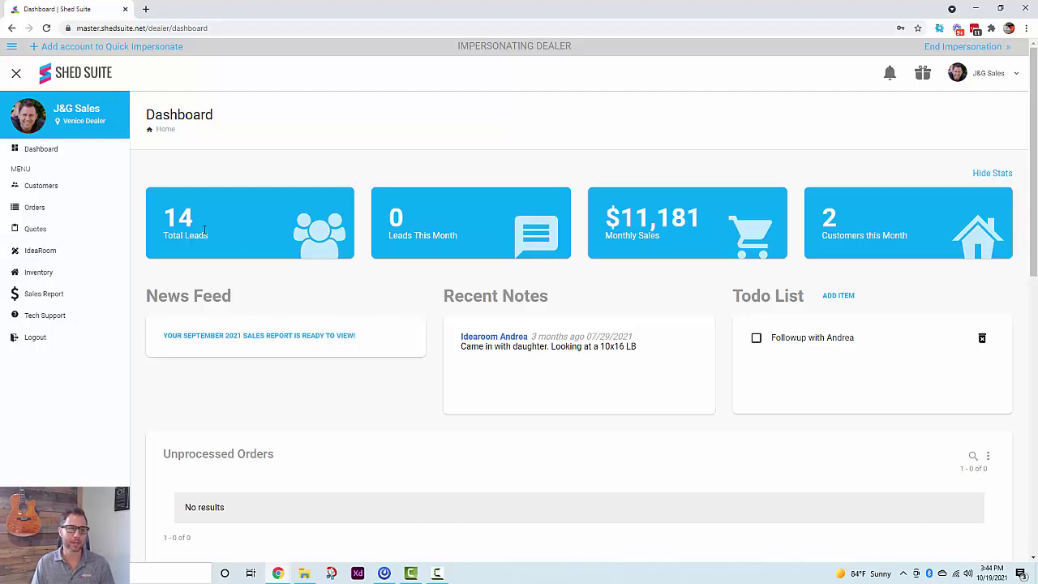
# Bring up the blank form for a new quote, then abandon it for the IdeaRoom 3D configurator.
pyautogui.click(52, 234)
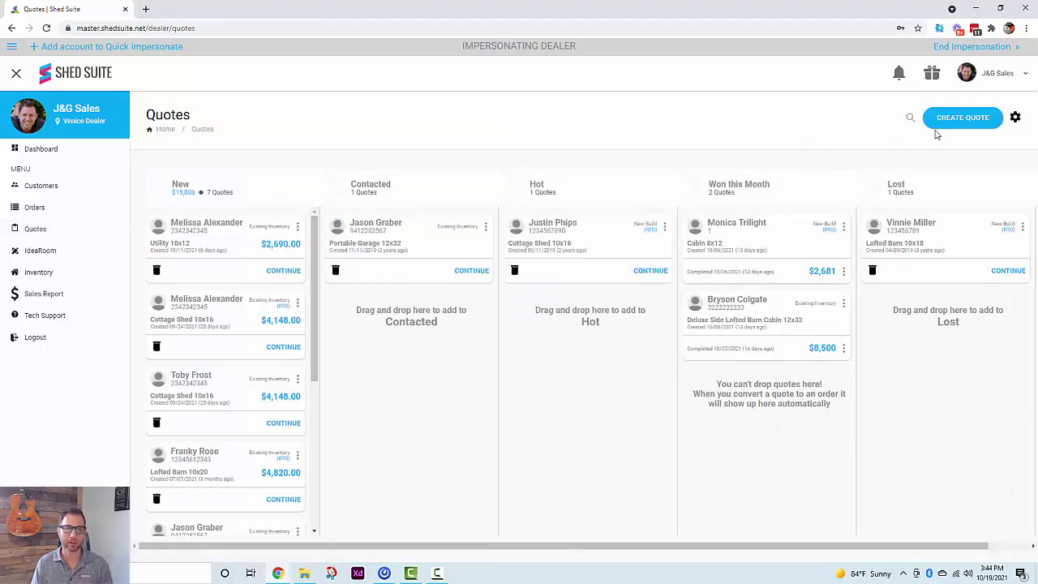
pyautogui.click(964, 124)
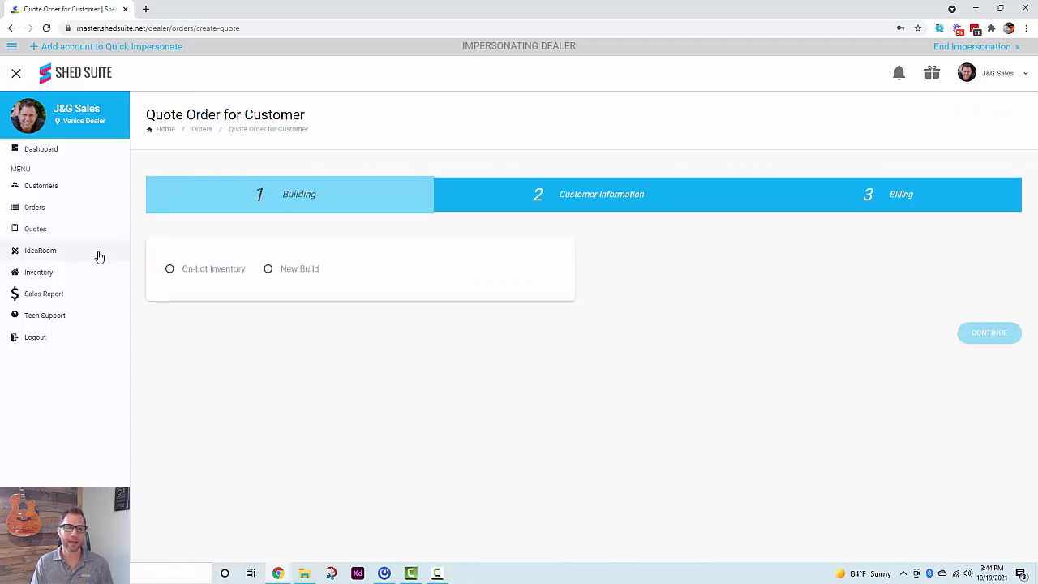
pyautogui.click(44, 252)
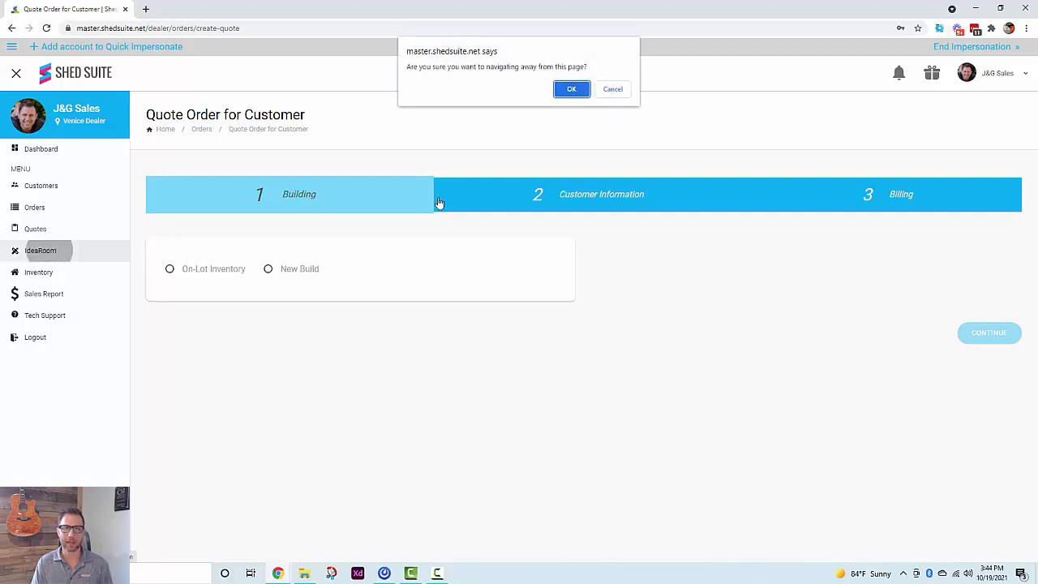
pyautogui.click(569, 89)
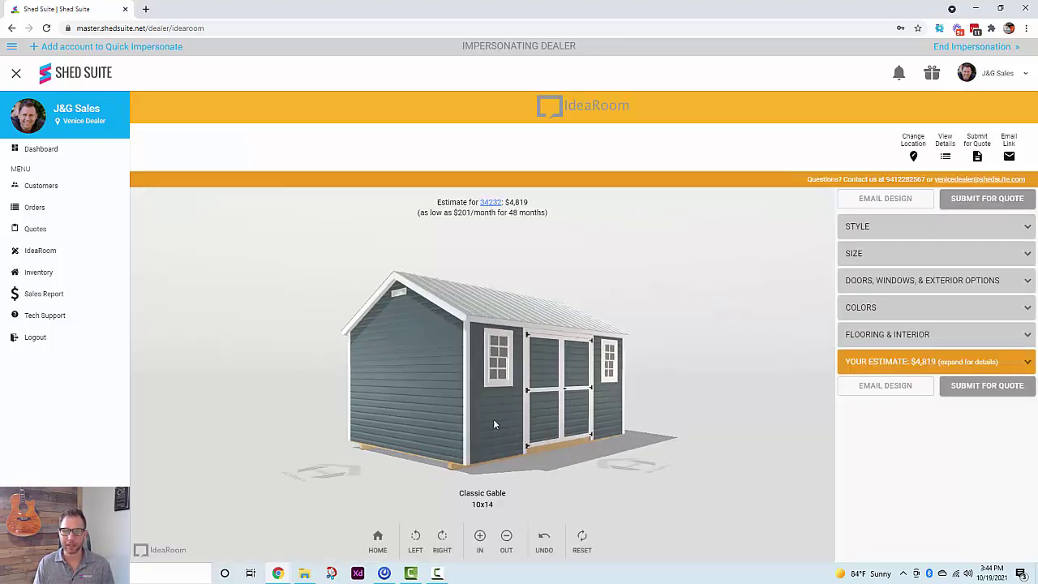
# Set the shed style to Premium Shed Dormer with the 88" sidewall height.
pyautogui.moveTo(405, 409)
pyautogui.mouseDown()
pyautogui.moveTo(503, 445)
pyautogui.moveTo(400, 416)
pyautogui.mouseUp()
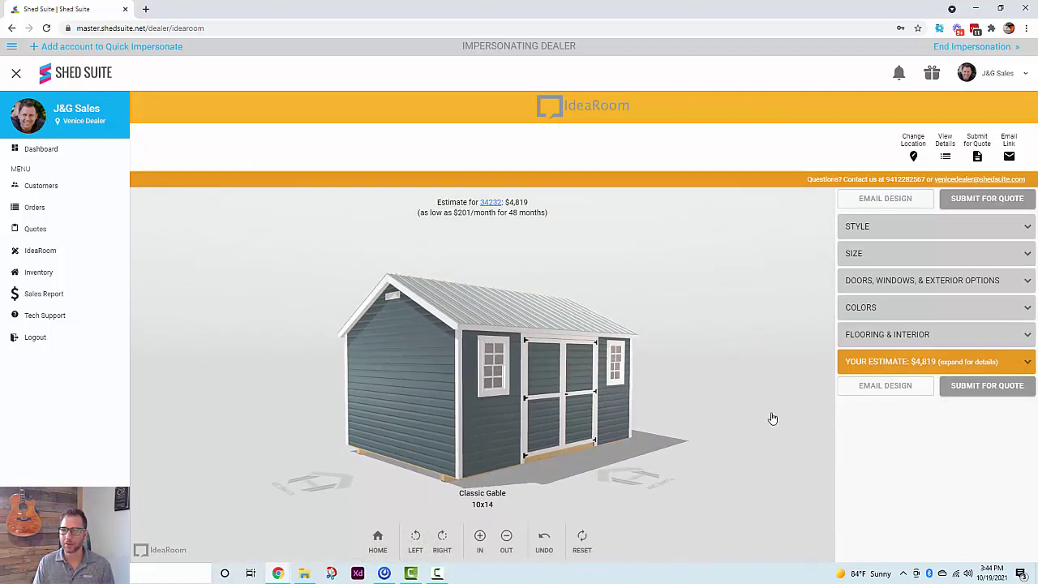
pyautogui.click(996, 231)
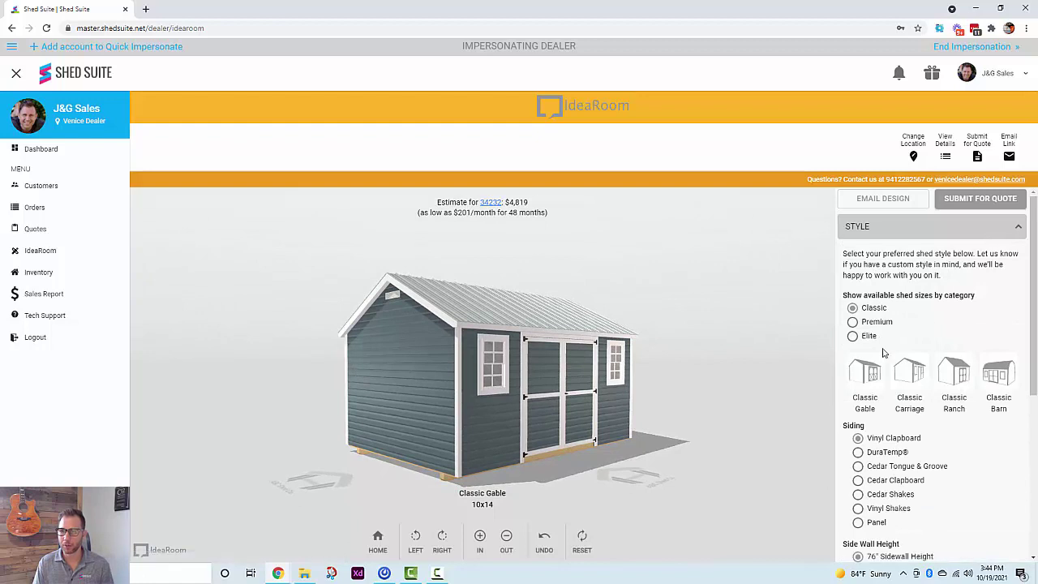
pyautogui.click(854, 323)
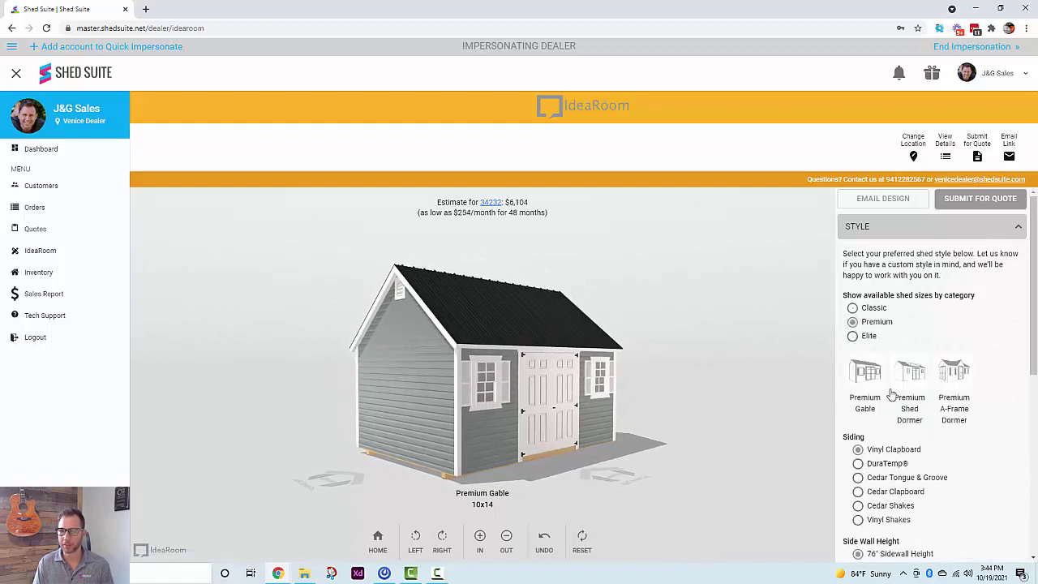
pyautogui.click(912, 371)
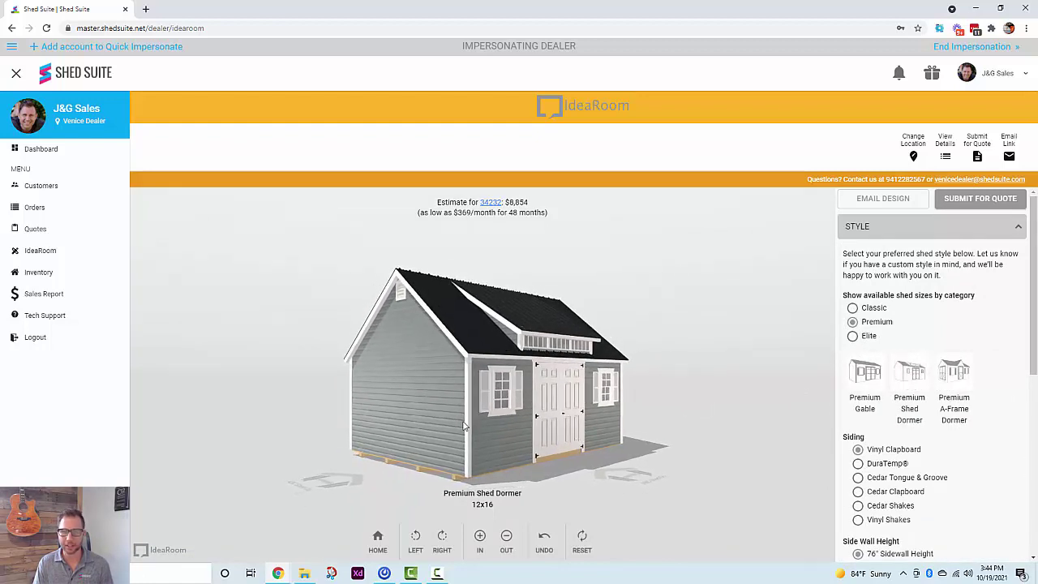
pyautogui.scroll(-2, 855, 446)
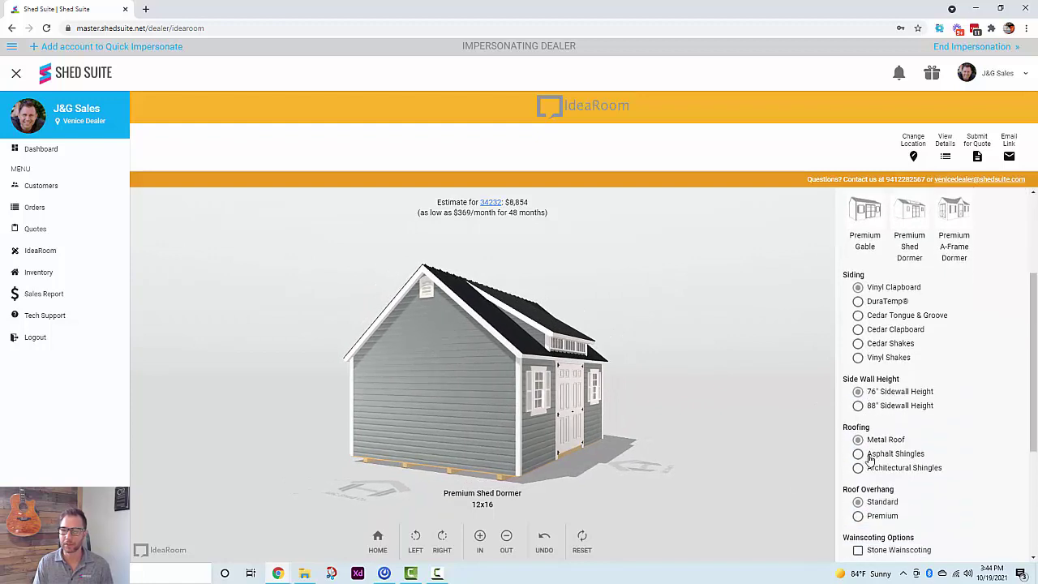
pyautogui.click(858, 406)
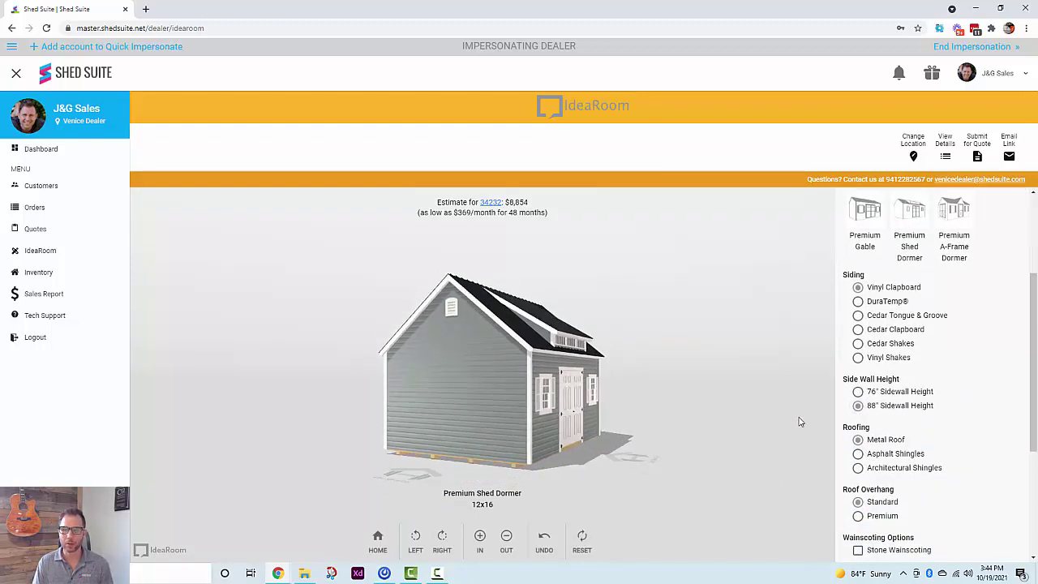
# Set the shed size to 12x24.
pyautogui.scroll(-1, 905, 423)
pyautogui.scroll(-2, 905, 423)
pyautogui.click(868, 415)
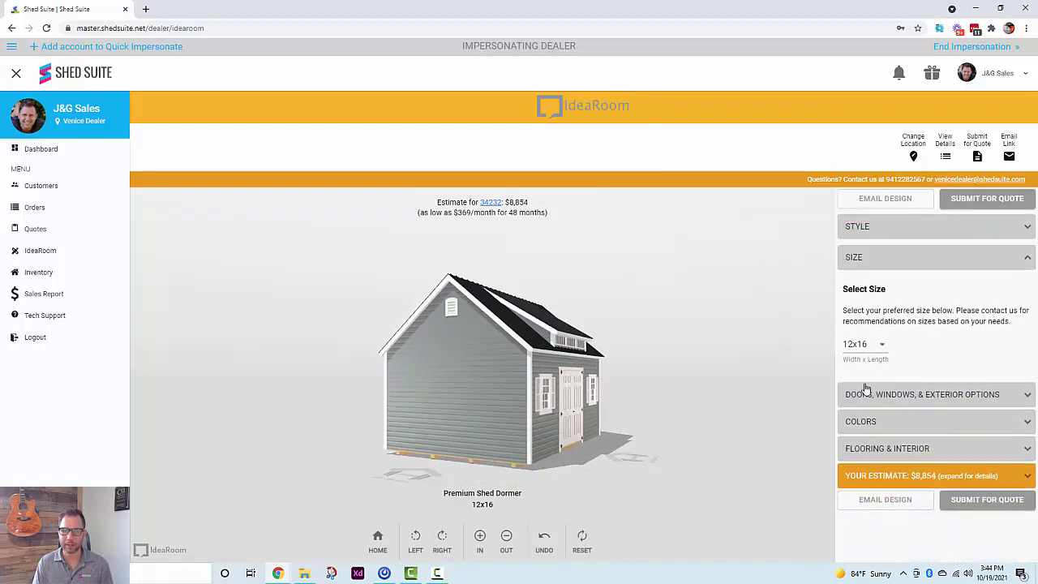
pyautogui.click(868, 345)
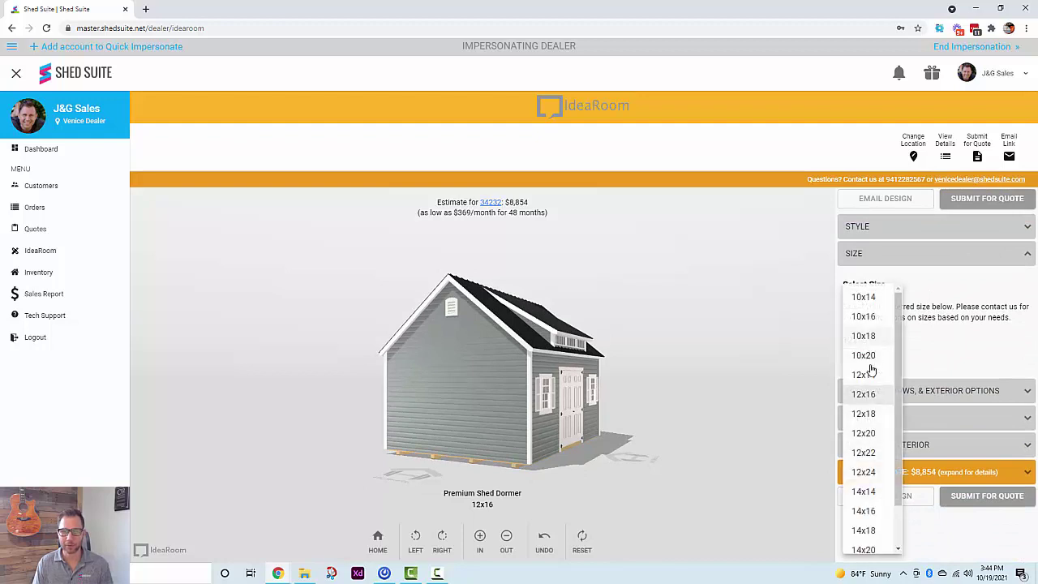
pyautogui.click(872, 473)
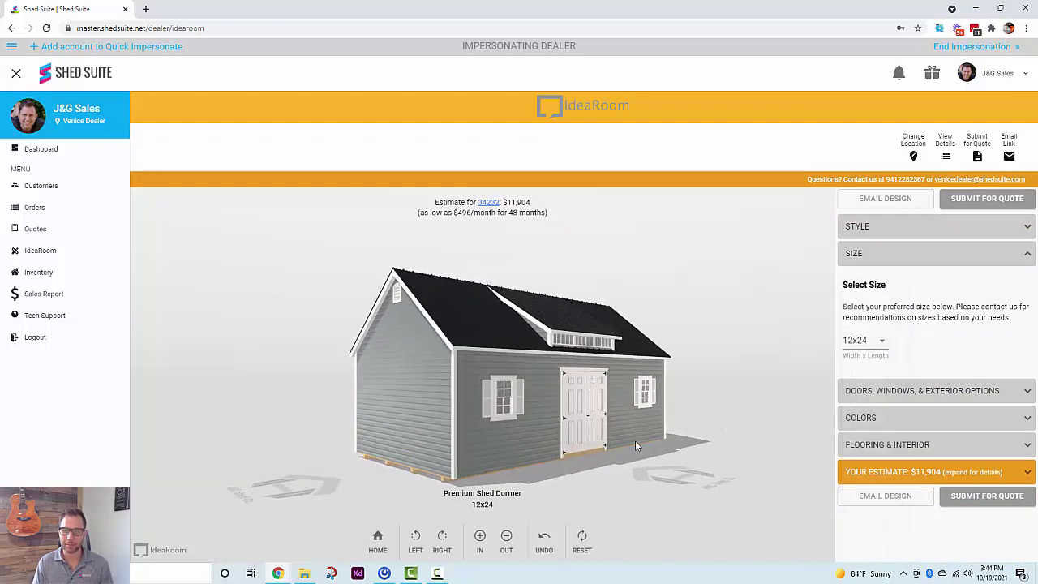
# Add a double door to the front gable wall and place a transom above it.
pyautogui.click(911, 391)
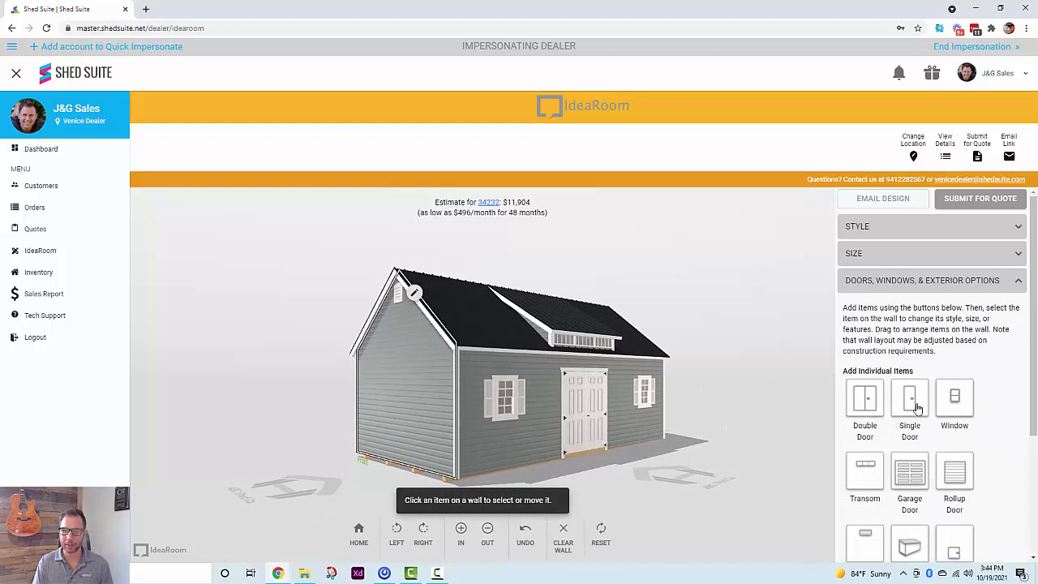
pyautogui.click(864, 399)
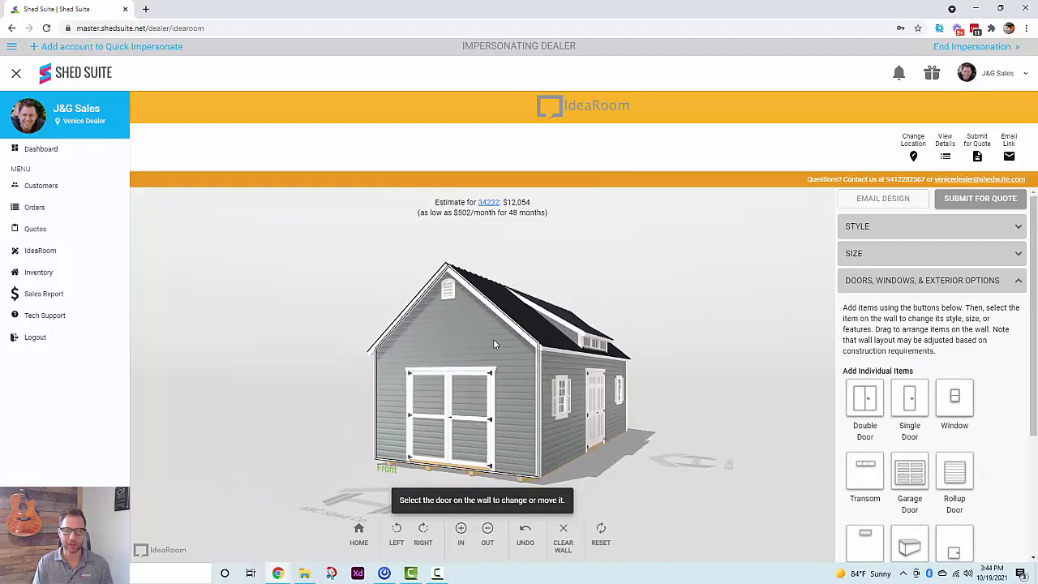
pyautogui.click(865, 471)
pyautogui.moveTo(487, 358); pyautogui.dragTo(488, 340)
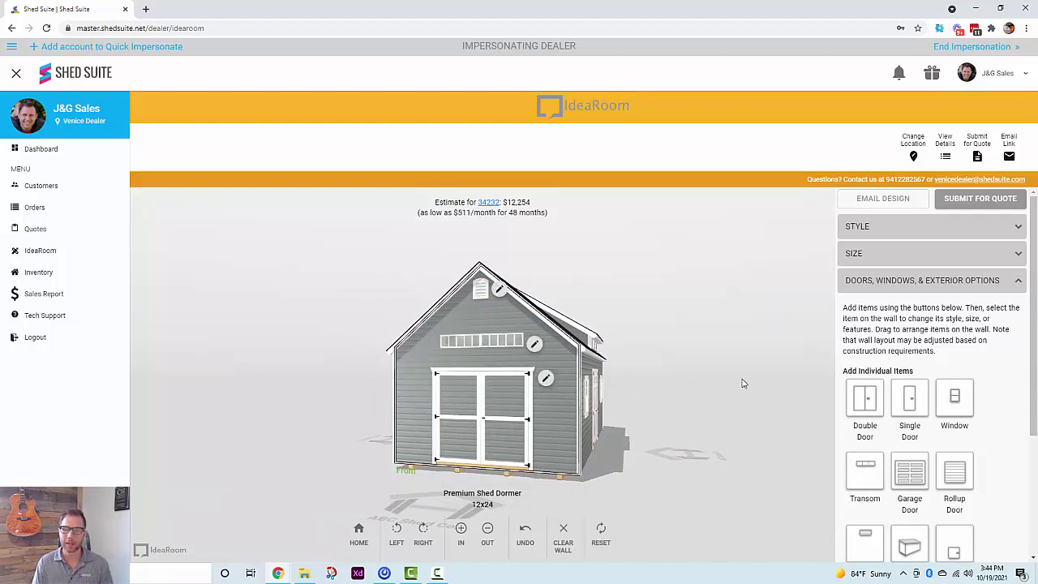
pyautogui.click(645, 420)
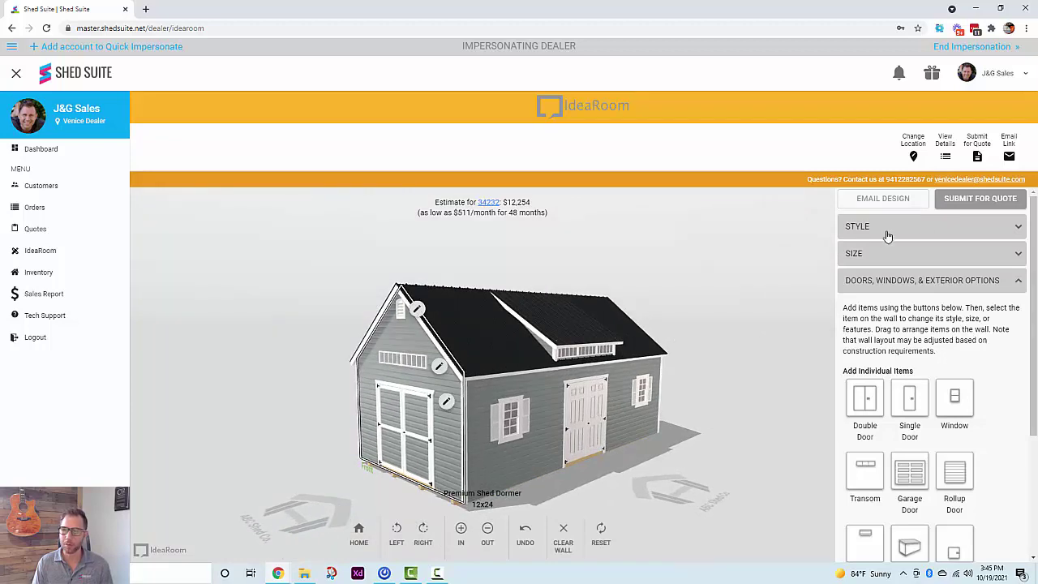
# Start the final quote submission, autofill the customer's contact and delivery details, and replace the customer's last name.
pyautogui.click(979, 198)
pyautogui.click(495, 284)
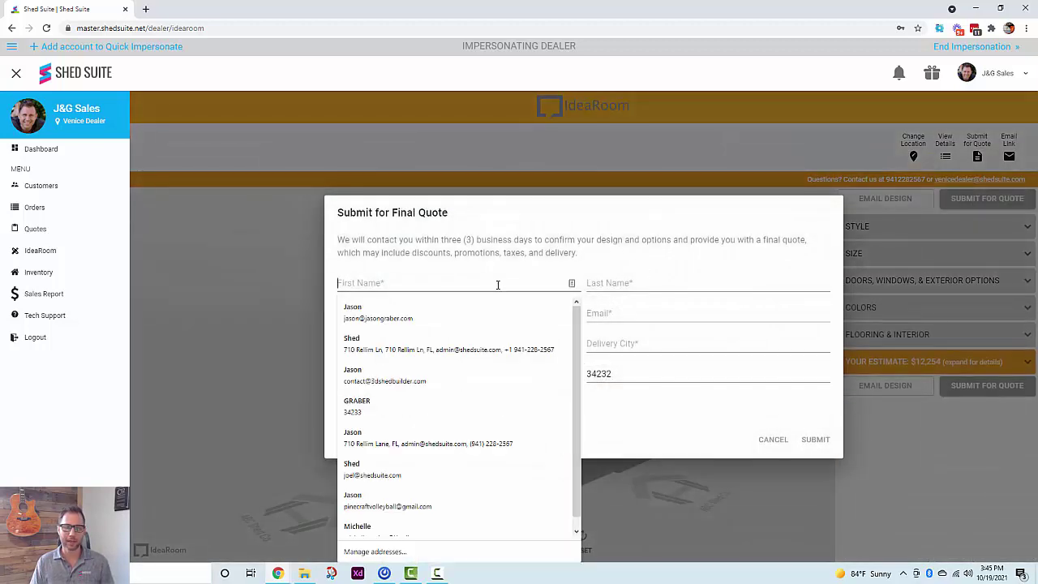
pyautogui.click(458, 312)
pyautogui.doubleClick(613, 284)
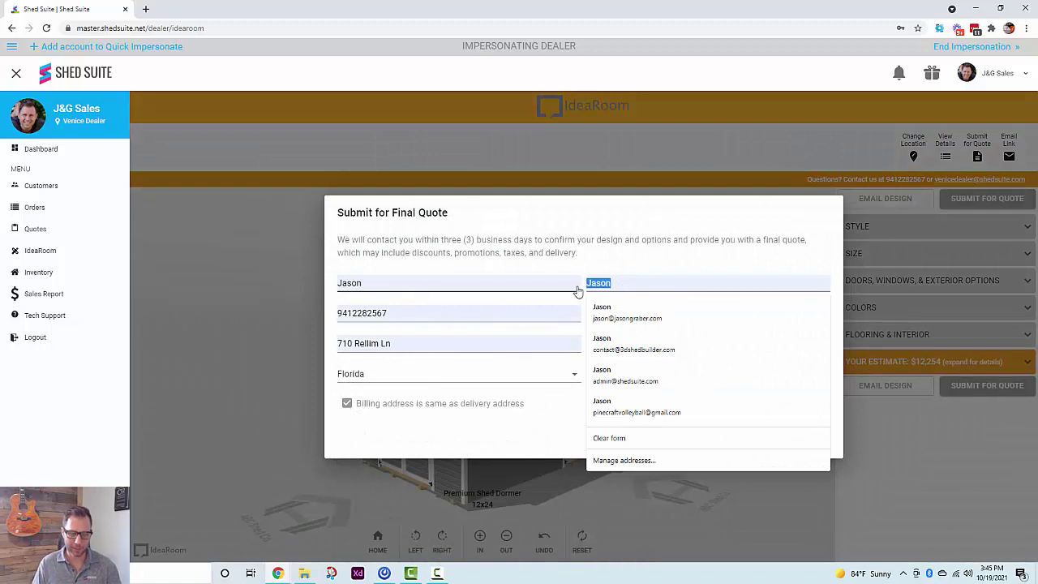
pyautogui.write('Tester')
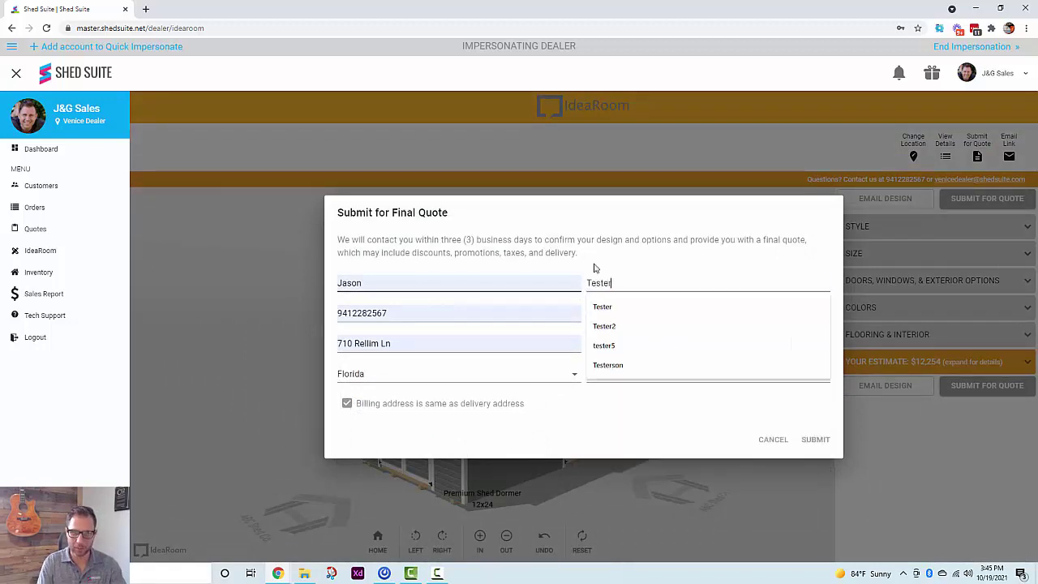
pyautogui.click(614, 256)
# Replace the part of the customer's e-mail before the @ sign, submit the quote request and dismiss the thank-you message.
pyautogui.doubleClick(597, 313)
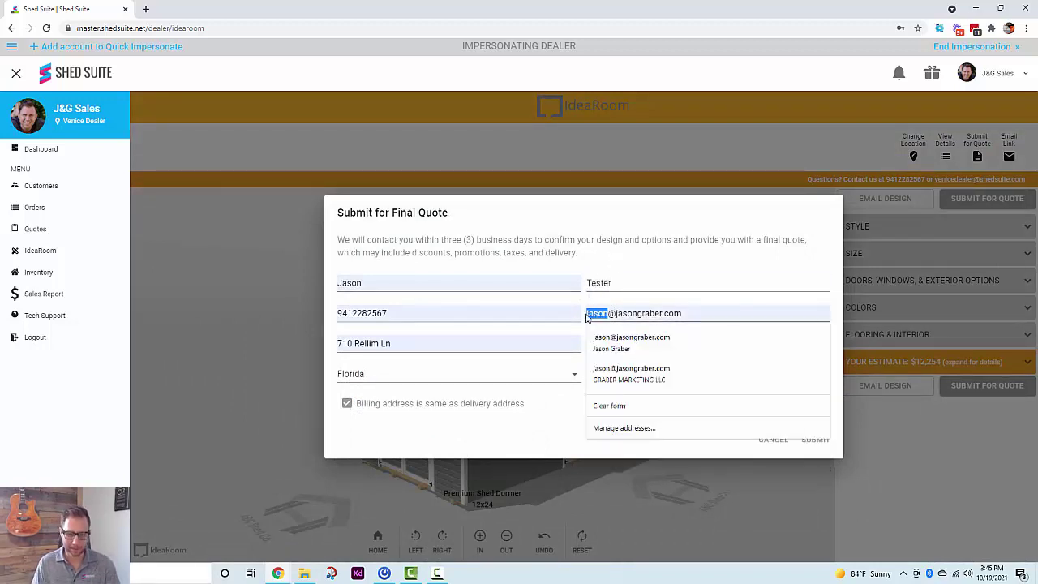
pyautogui.press('BackSpace')
pyautogui.write('tester')
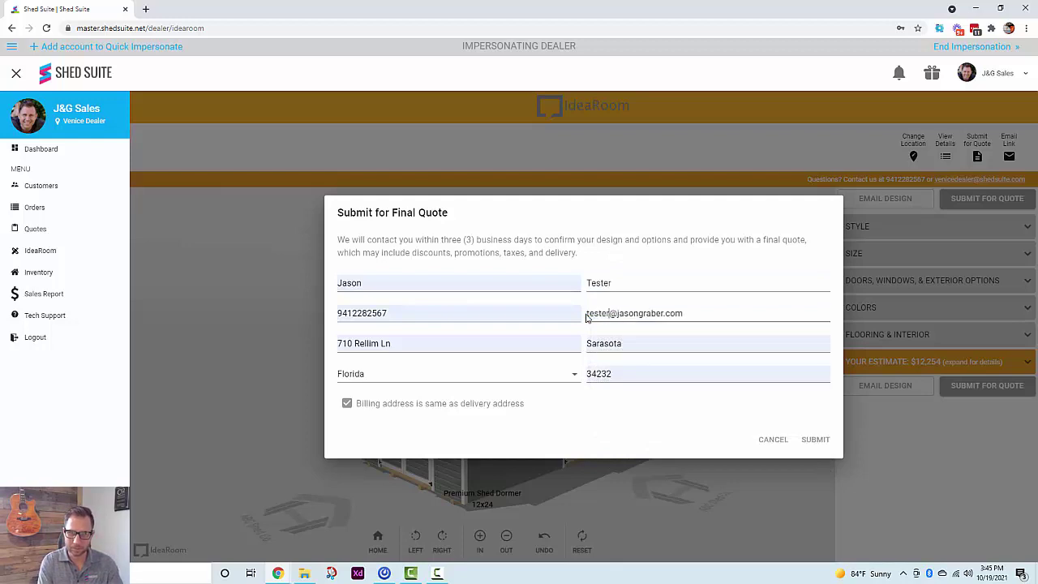
pyautogui.write('232')
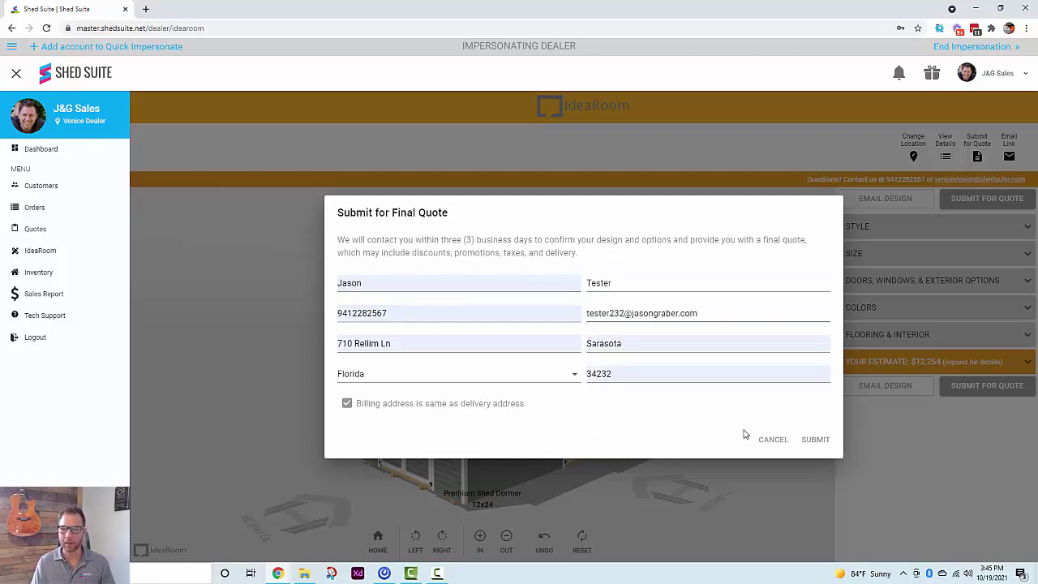
pyautogui.click(817, 441)
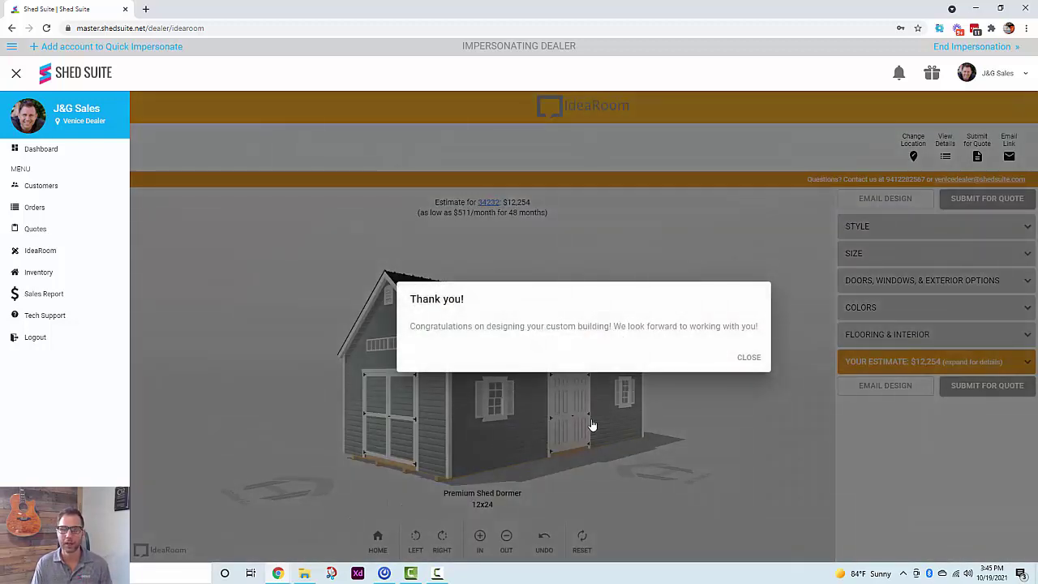
pyautogui.click(747, 359)
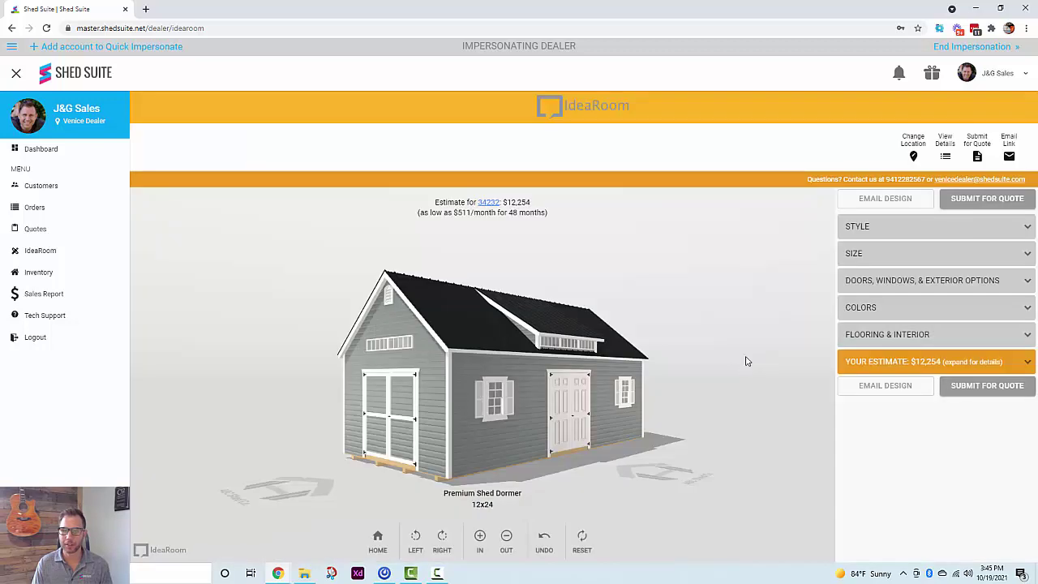
# Open the quotes list, check the extra options of the newest Premium Shed Dormer 12x24 quote, and continue that quote.
pyautogui.click(43, 233)
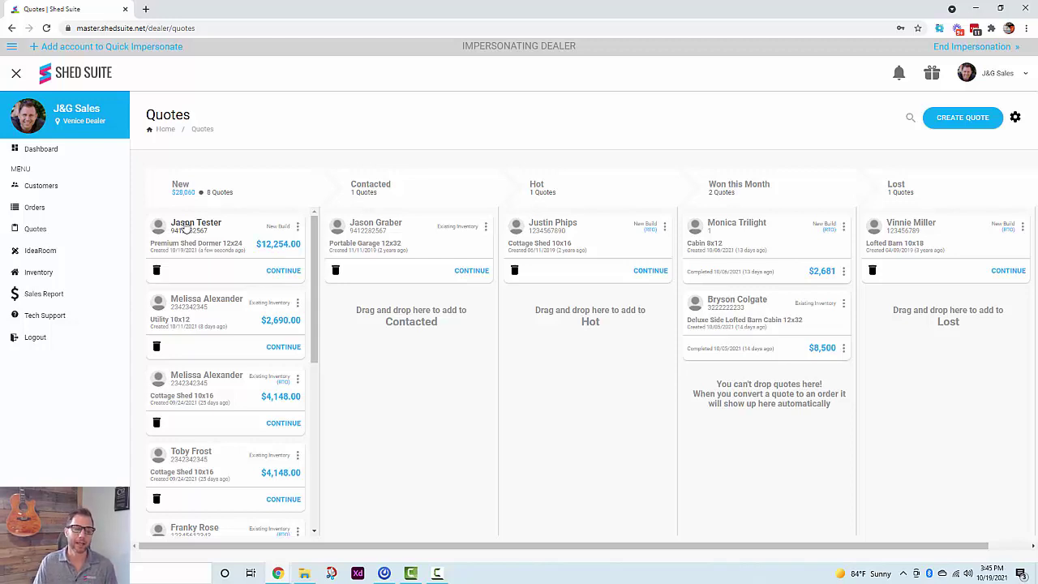
pyautogui.click(298, 227)
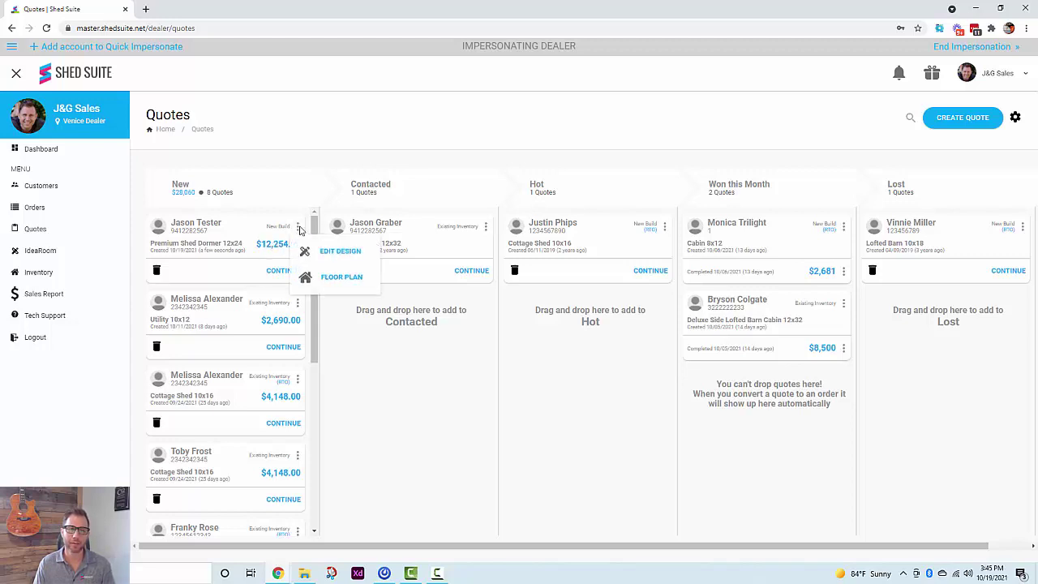
pyautogui.click(329, 281)
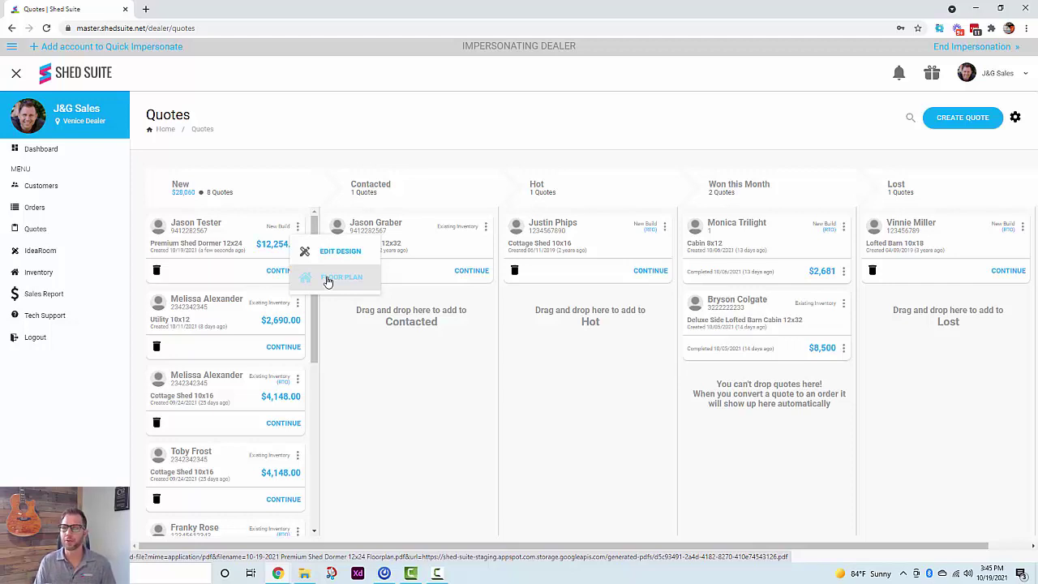
pyautogui.click(280, 271)
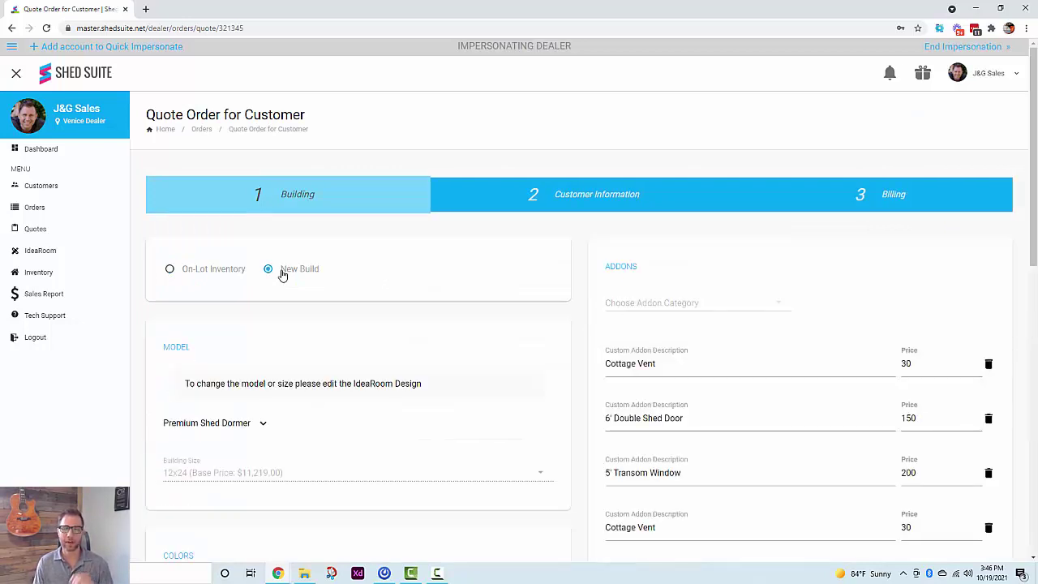
# Review the building model, size and add-ons on the quote, and look through the available add-on categories.
pyautogui.scroll(-2, 282, 276)
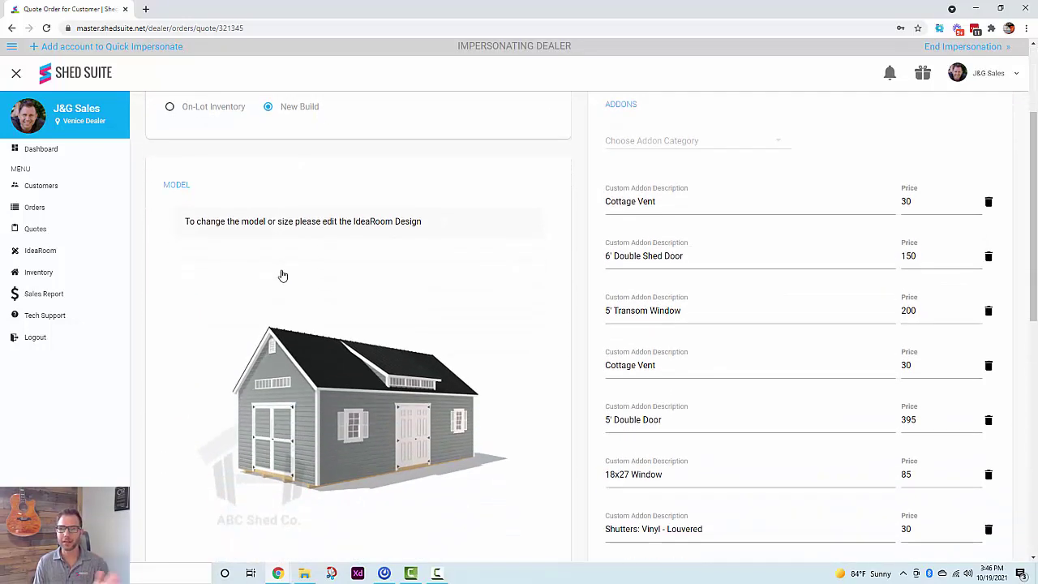
pyautogui.scroll(-1, 282, 275)
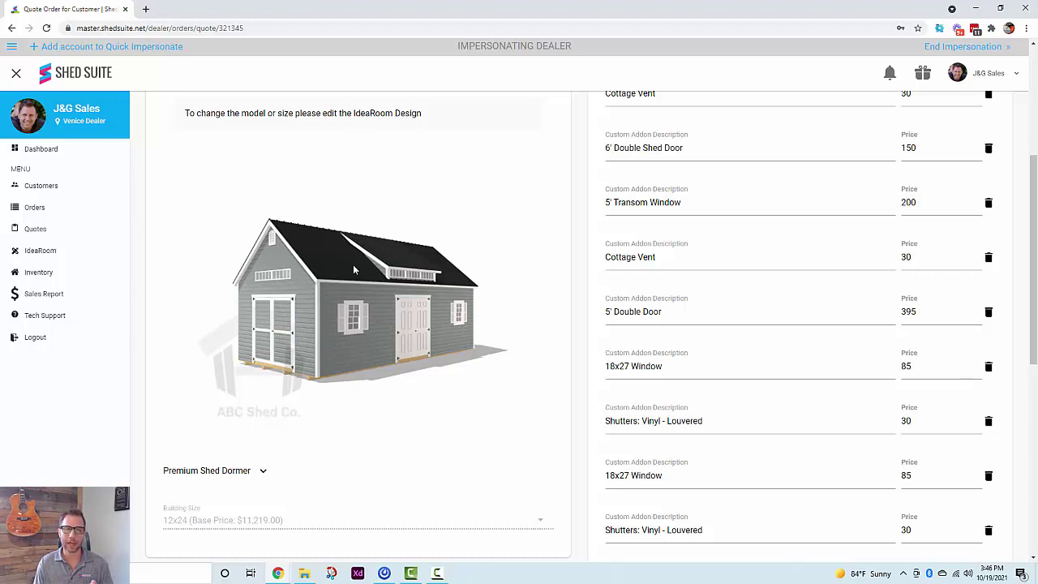
pyautogui.scroll(-1, 320, 288)
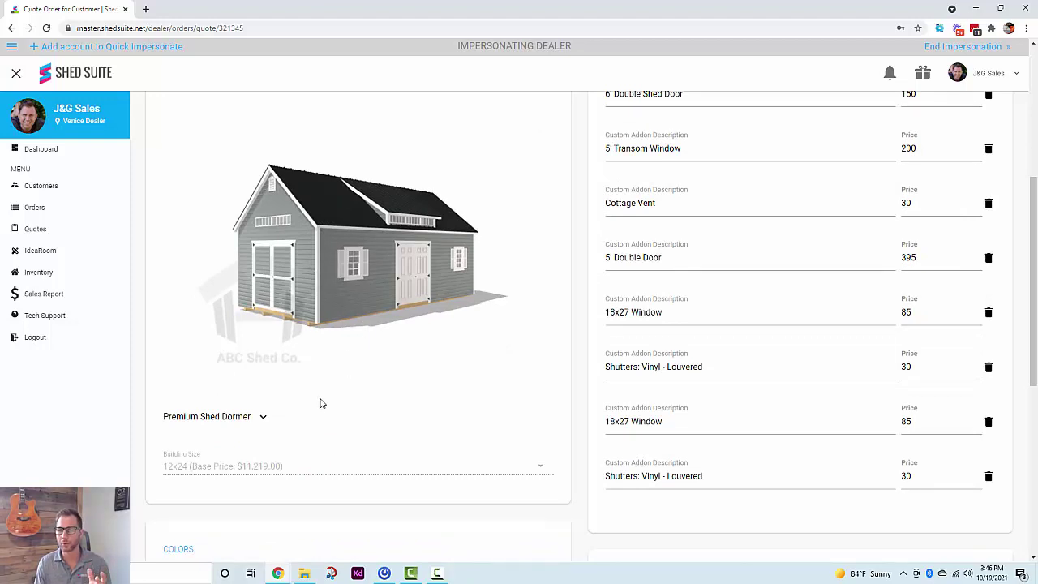
pyautogui.scroll(2, 319, 403)
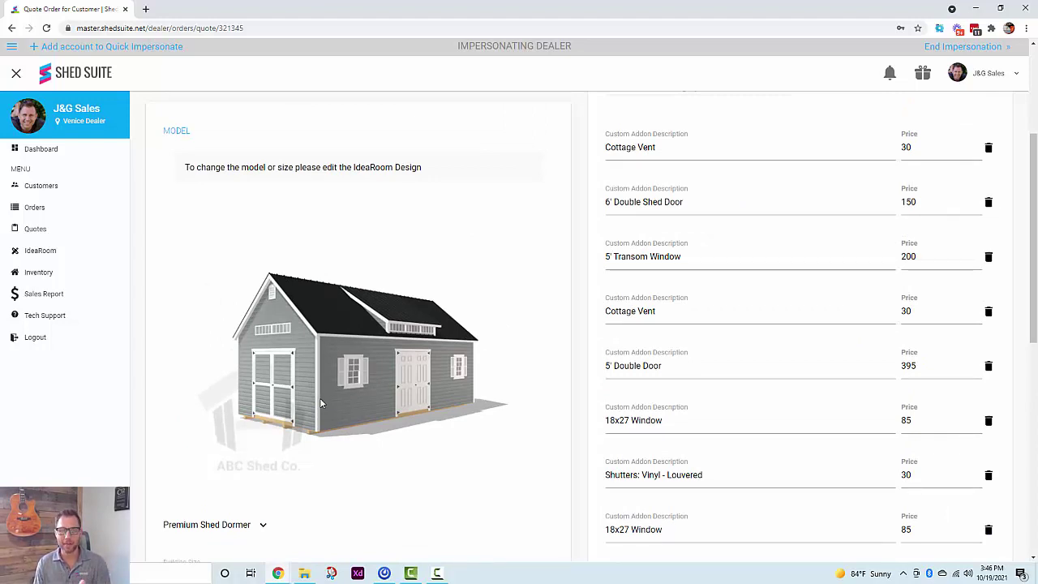
pyautogui.scroll(-2, 320, 403)
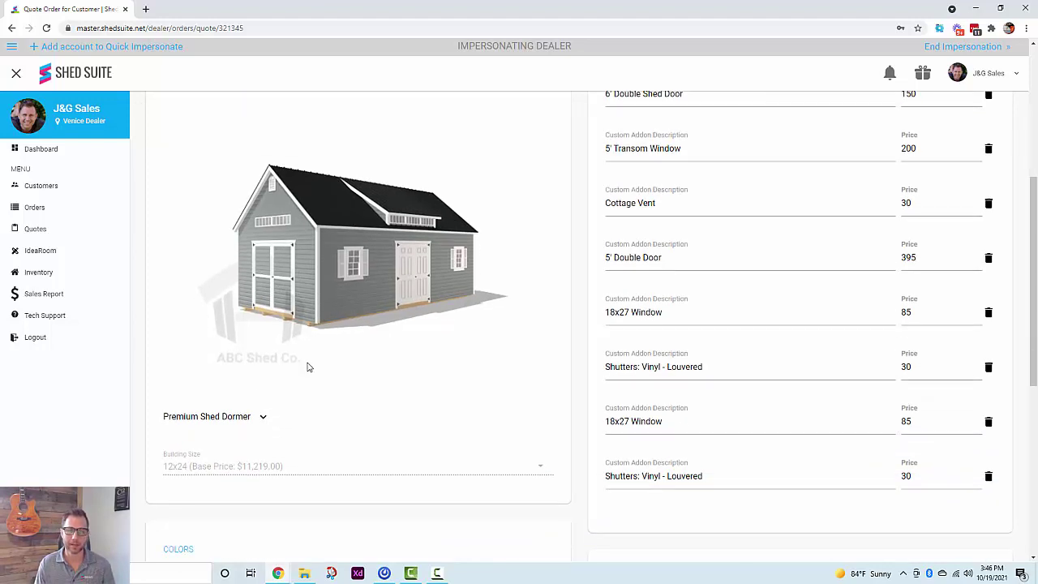
pyautogui.scroll(3, 307, 368)
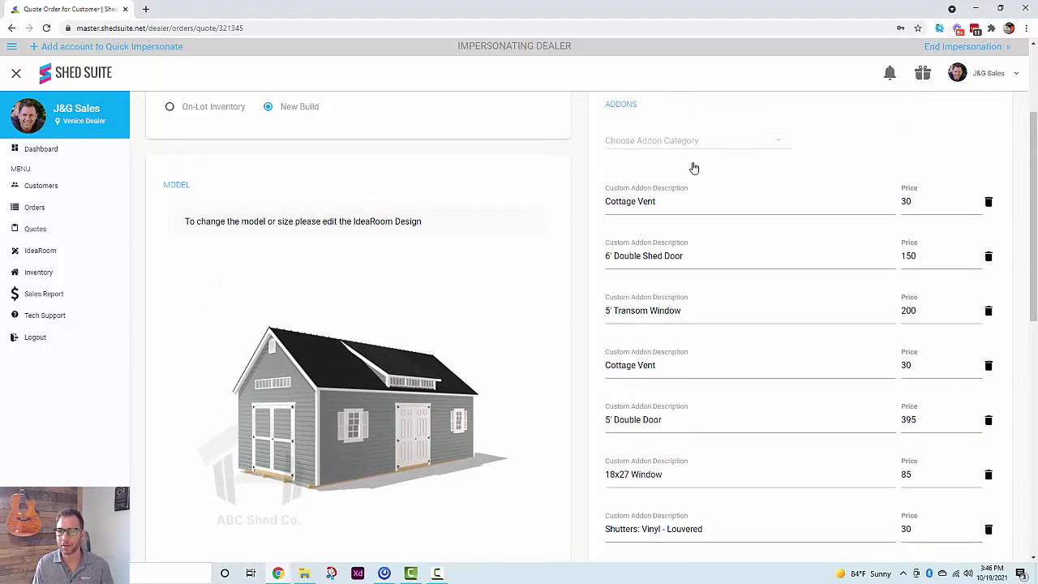
pyautogui.scroll(2, 722, 194)
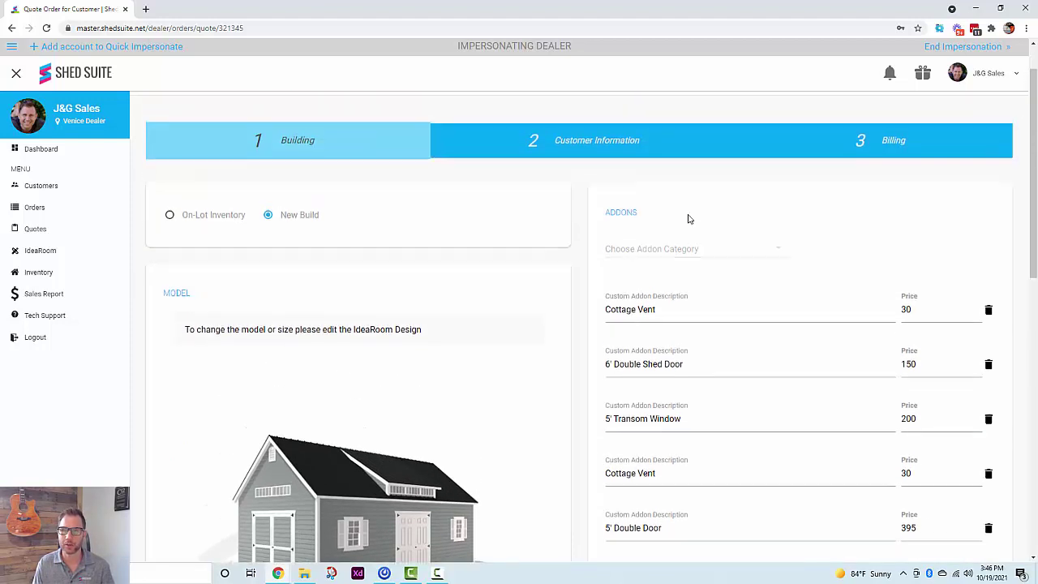
pyautogui.click(692, 250)
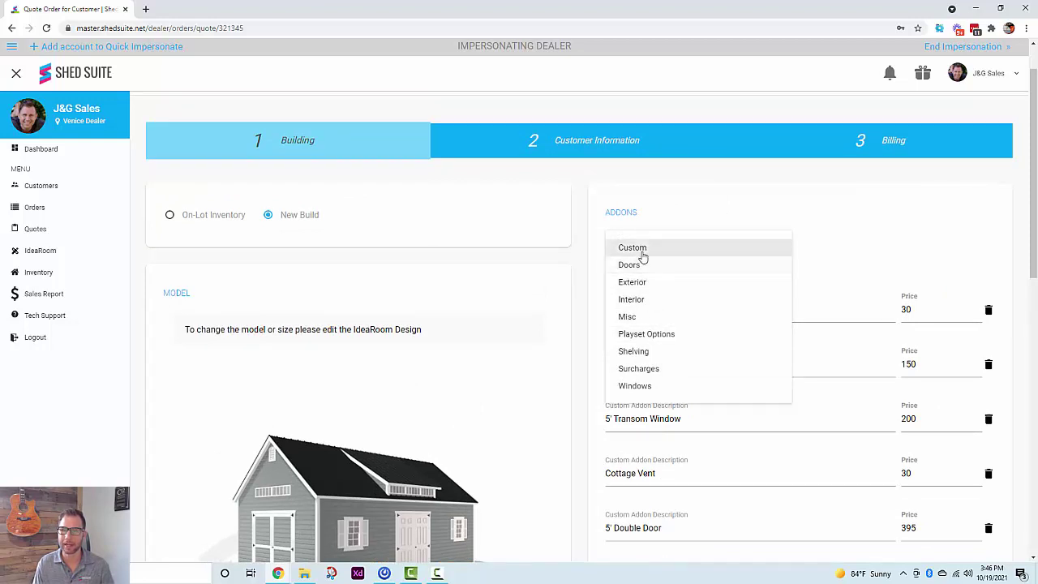
pyautogui.click(945, 251)
# Open the quote's printable floor plan and examine its layout, dimensions and signature area.
pyautogui.scroll(-2, 769, 305)
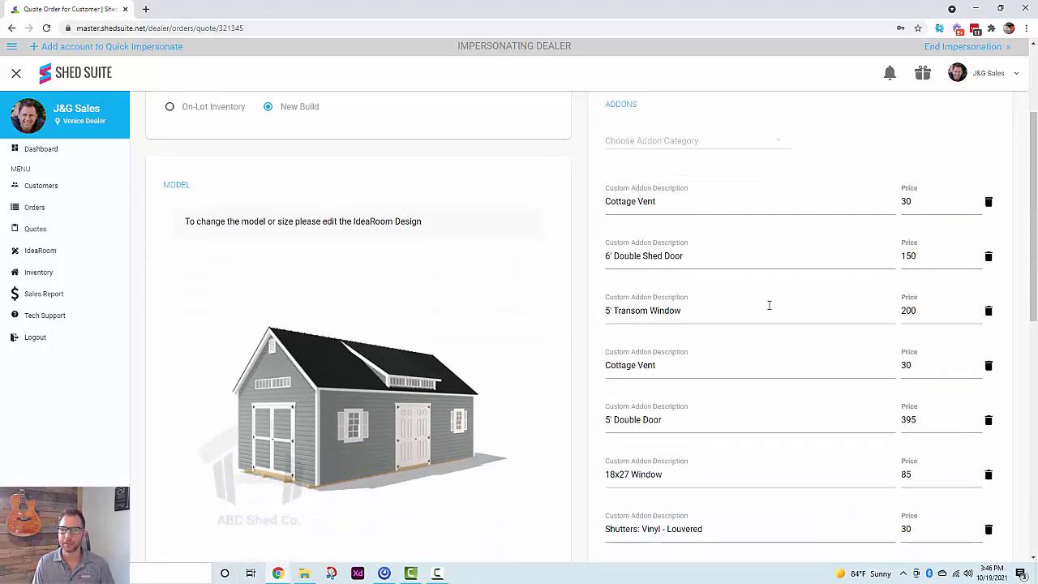
pyautogui.scroll(-2, 810, 373)
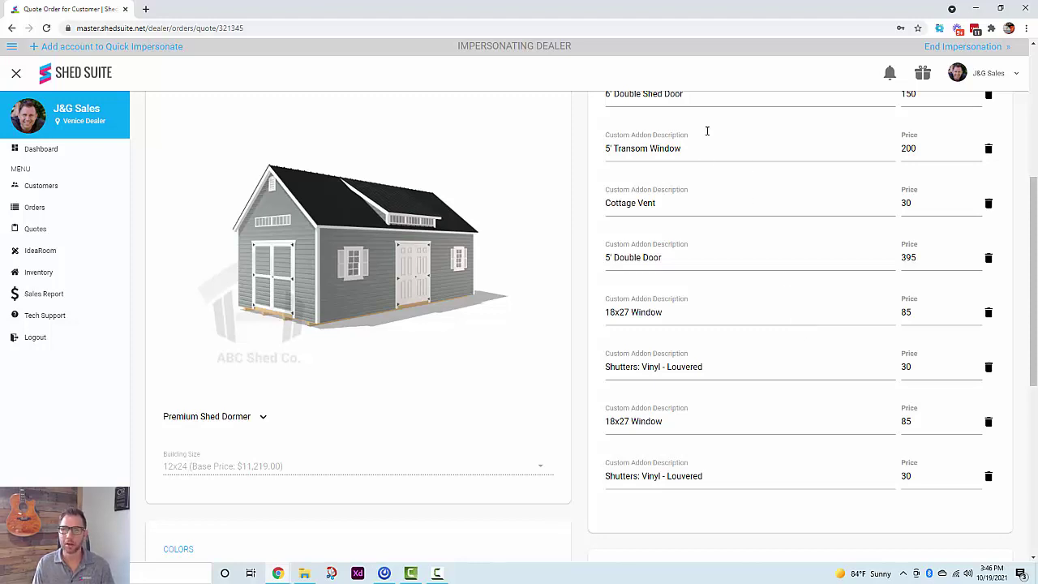
pyautogui.scroll(-3, 711, 247)
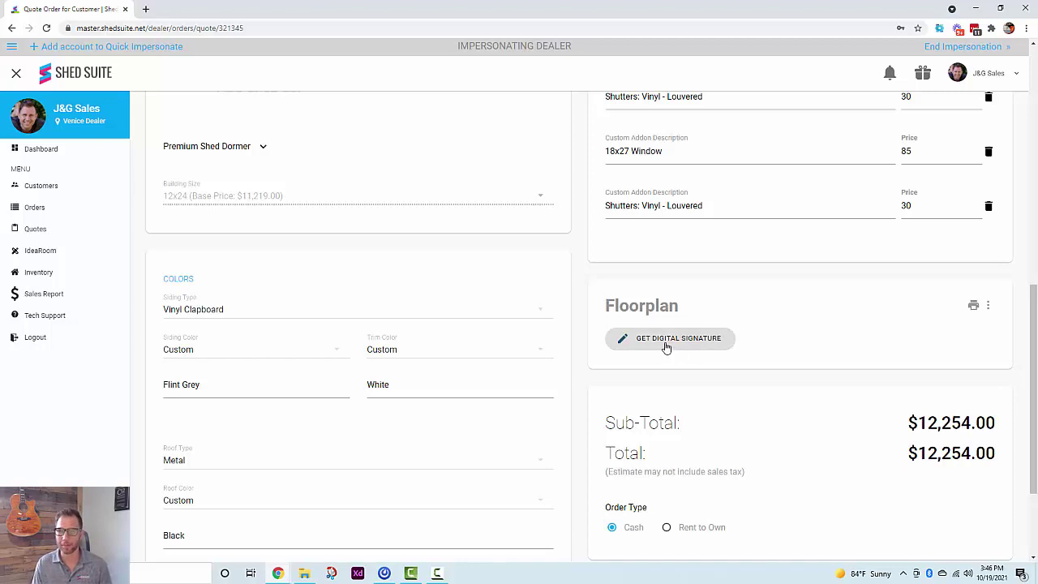
pyautogui.click(973, 306)
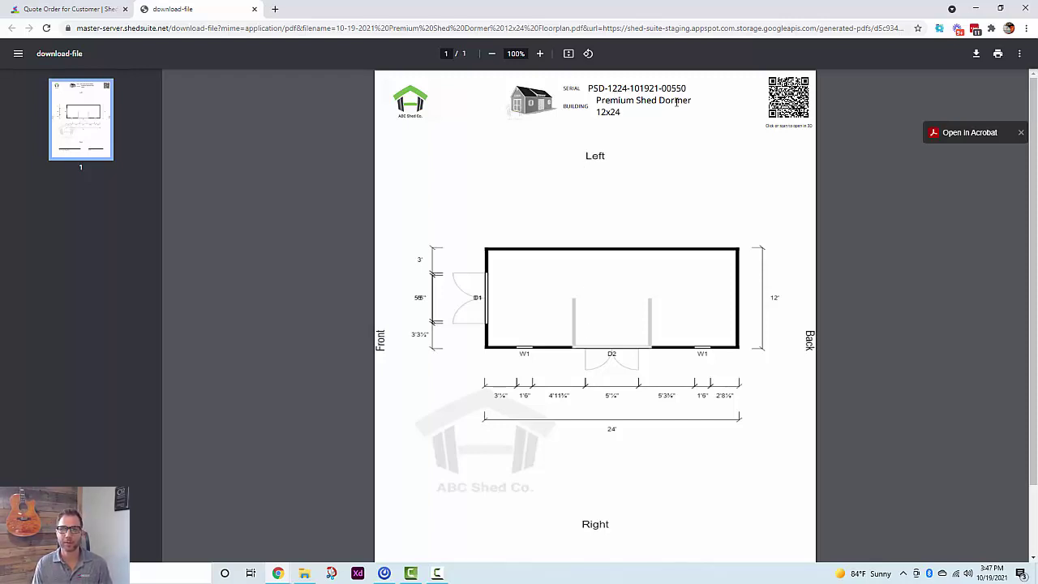
pyautogui.scroll(-1, 637, 380)
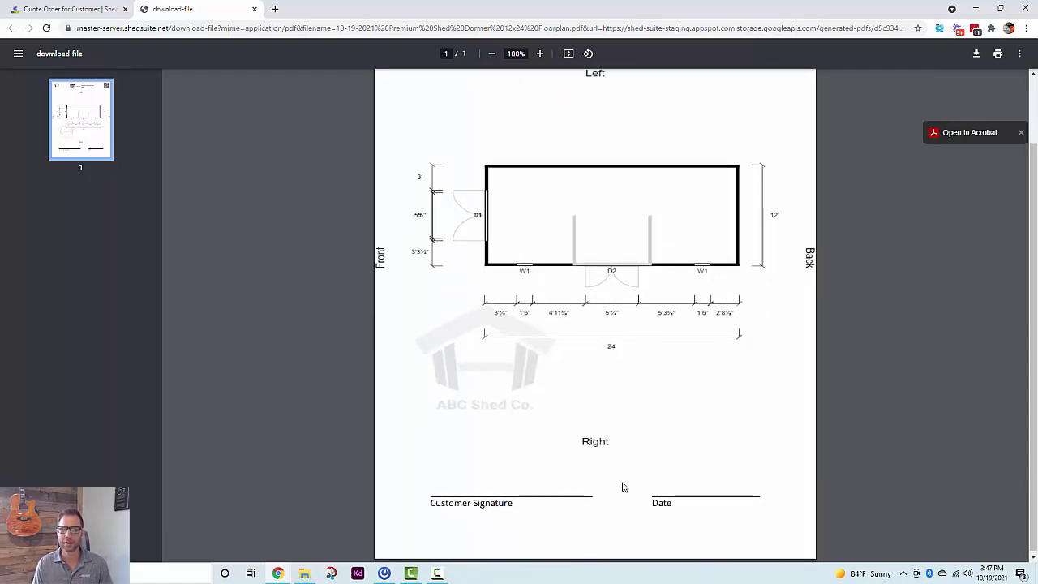
pyautogui.scroll(1, 621, 484)
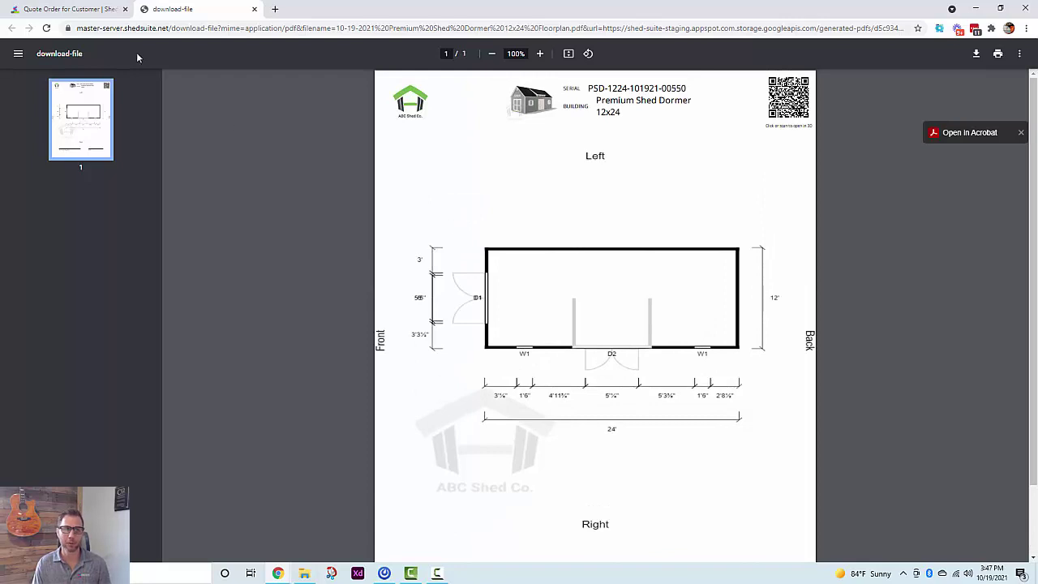
# Return to the quote order and advance past the building and customer information stages to billing.
pyautogui.click(95, 10)
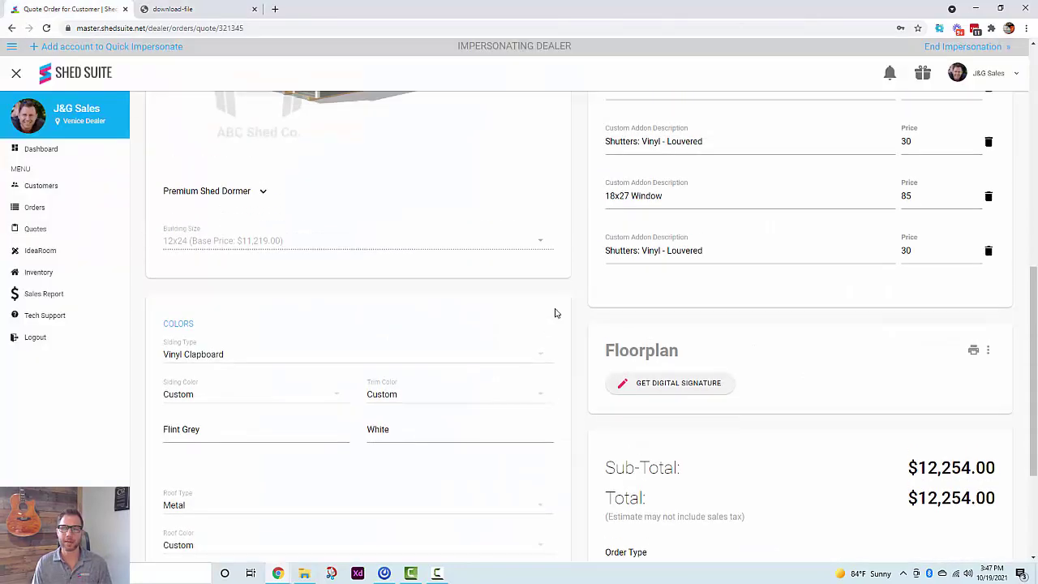
pyautogui.scroll(3, 707, 201)
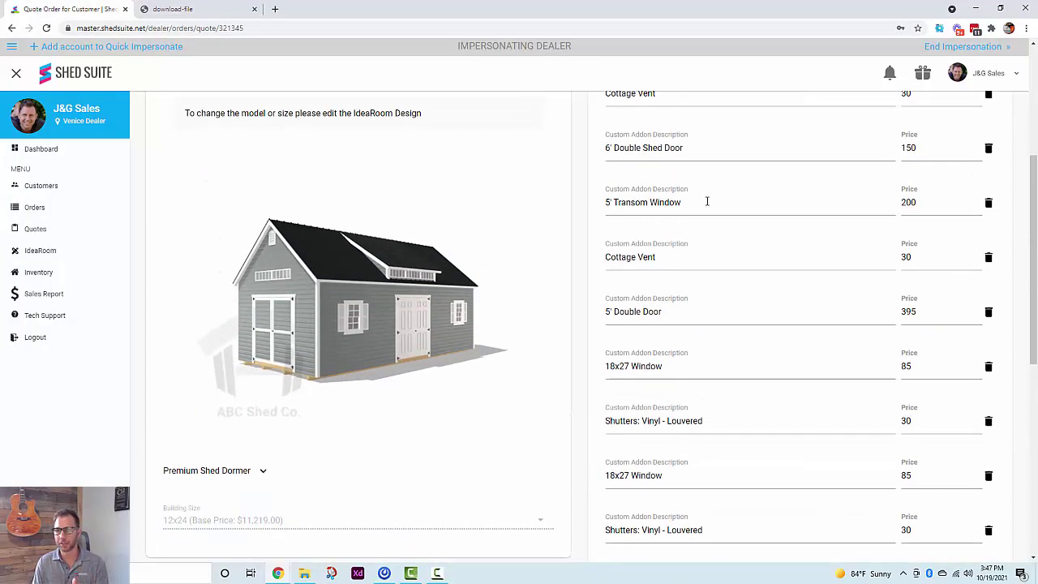
pyautogui.scroll(1, 704, 284)
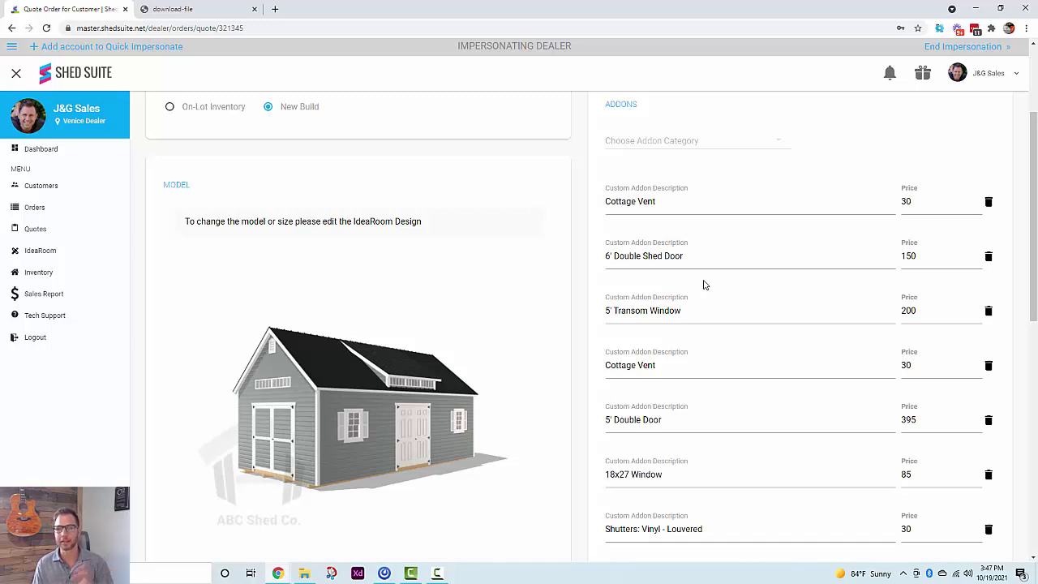
pyautogui.scroll(-5, 704, 285)
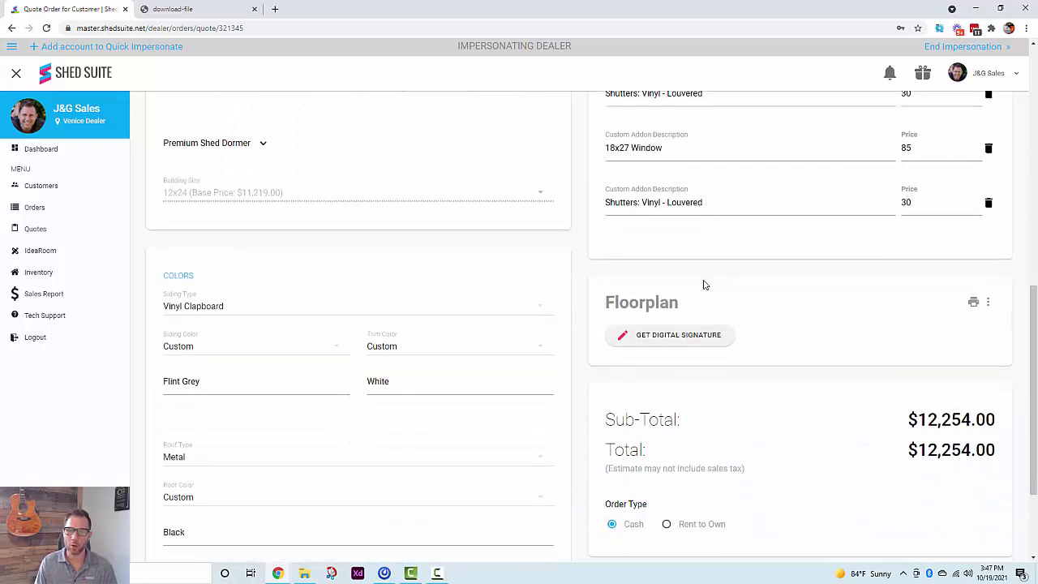
pyautogui.scroll(-1, 704, 285)
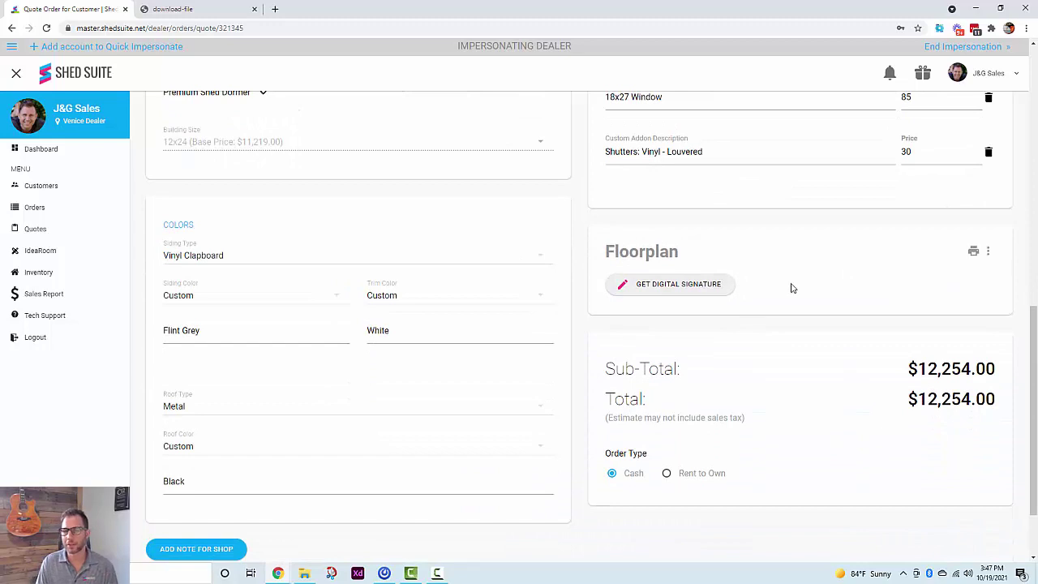
pyautogui.scroll(-1, 779, 304)
pyautogui.click(983, 498)
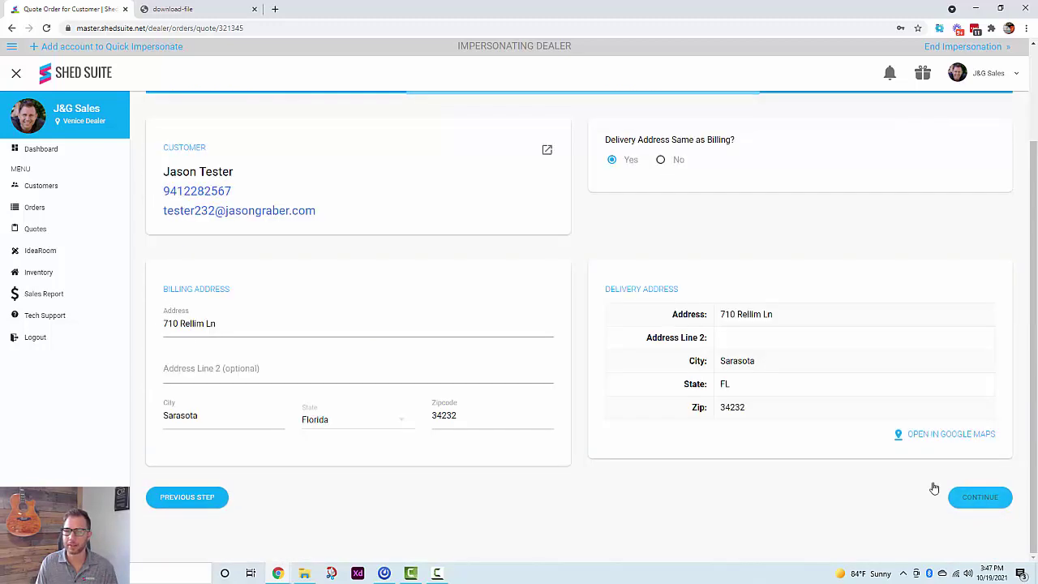
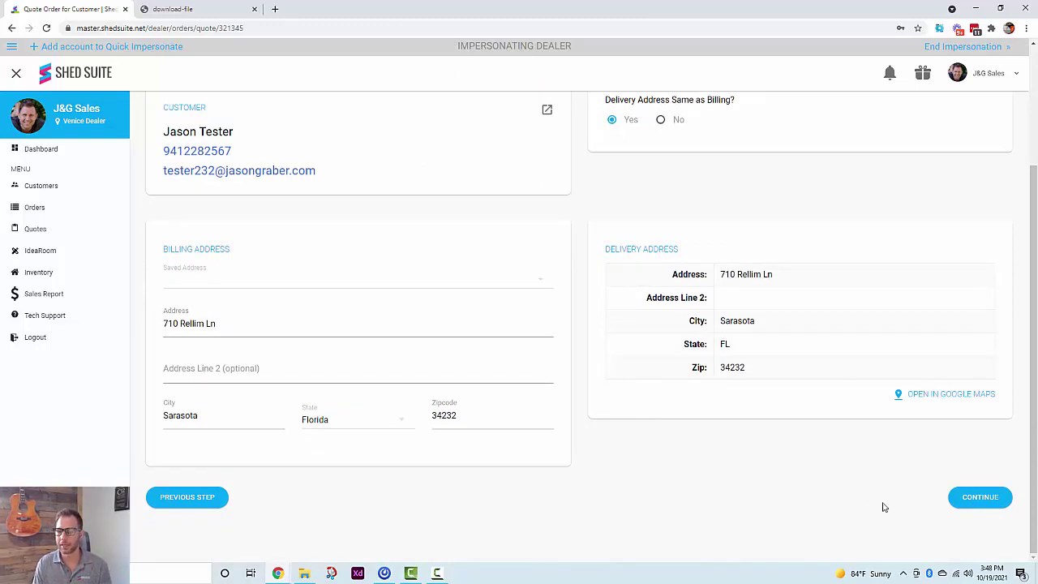
pyautogui.click(987, 499)
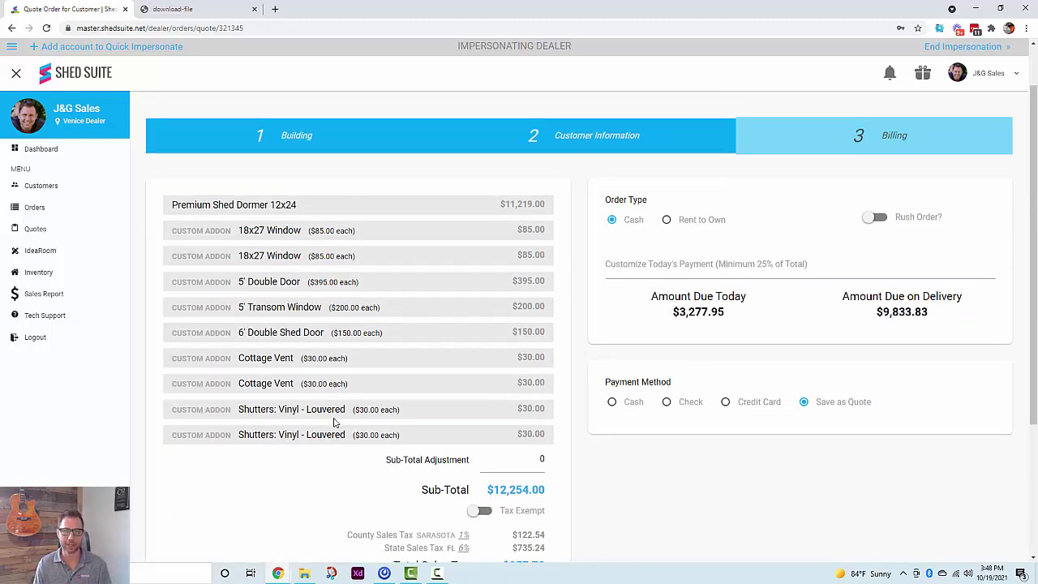
# Review the billing summary, set the payment method to Cash, and proceed to the order's documents stage.
pyautogui.scroll(-2, 363, 302)
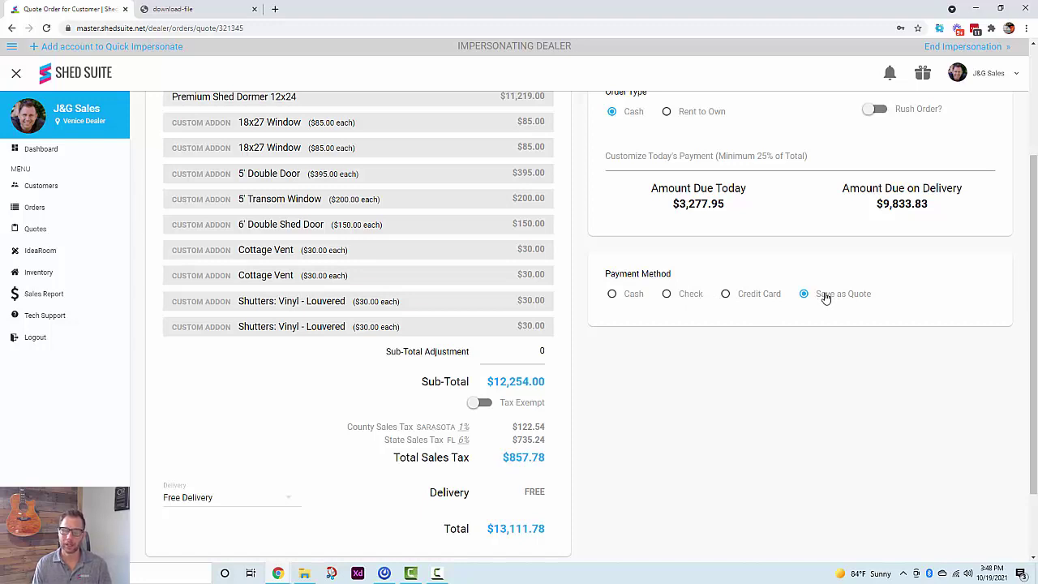
pyautogui.click(612, 296)
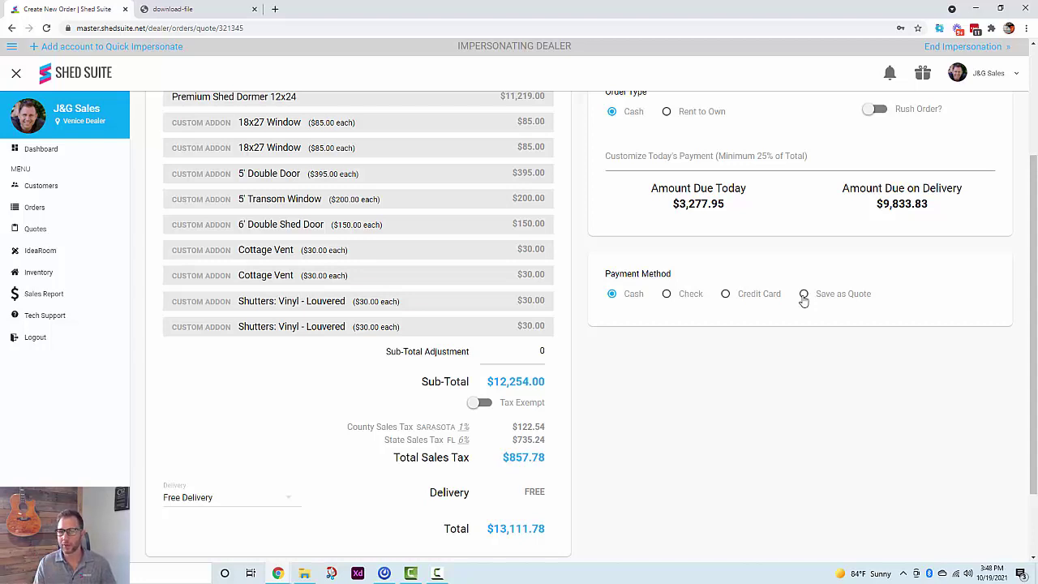
pyautogui.click(665, 298)
pyautogui.click(725, 294)
pyautogui.click(611, 294)
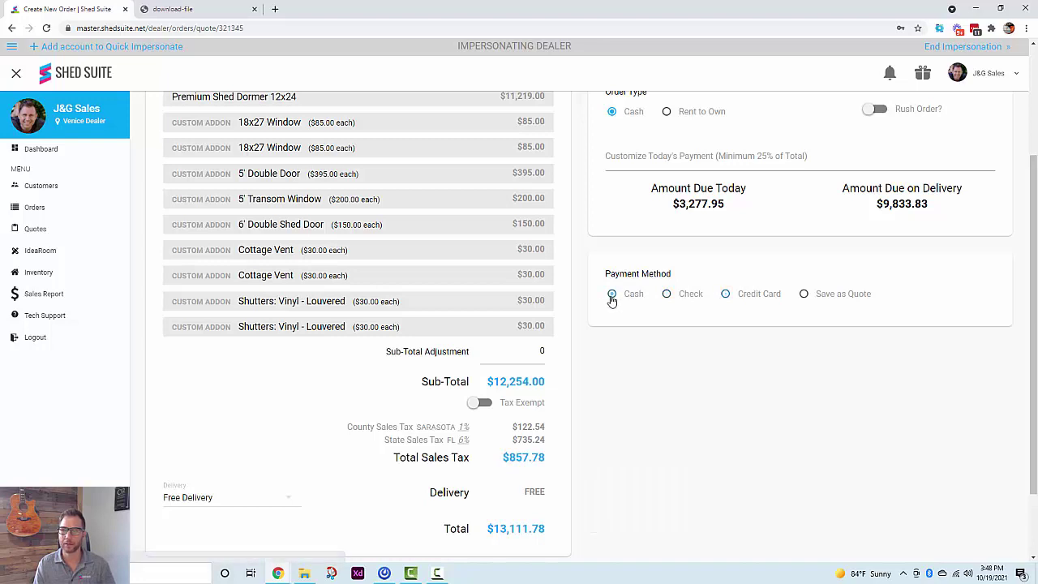
pyautogui.scroll(-2, 663, 340)
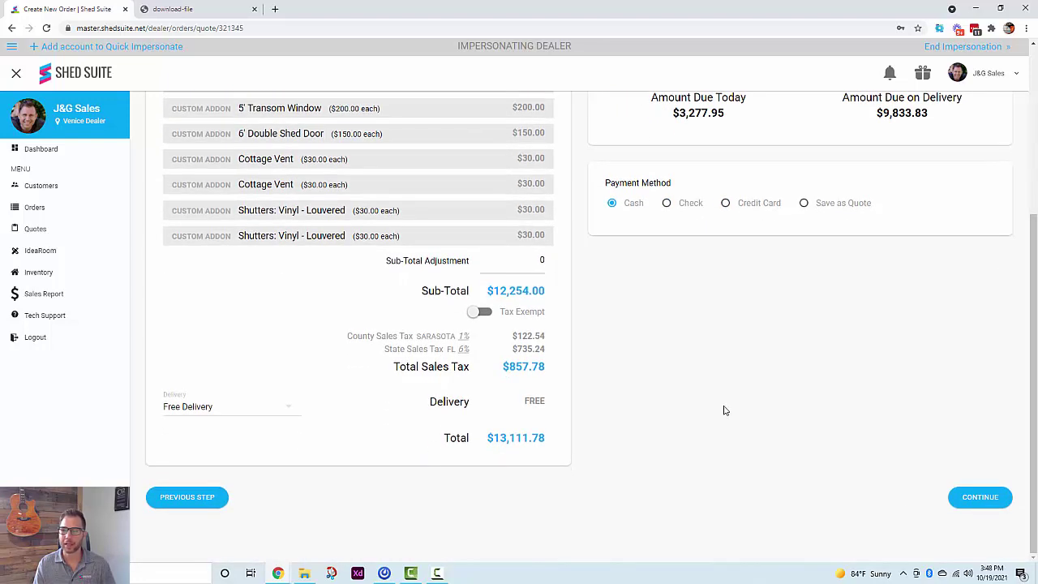
pyautogui.click(979, 498)
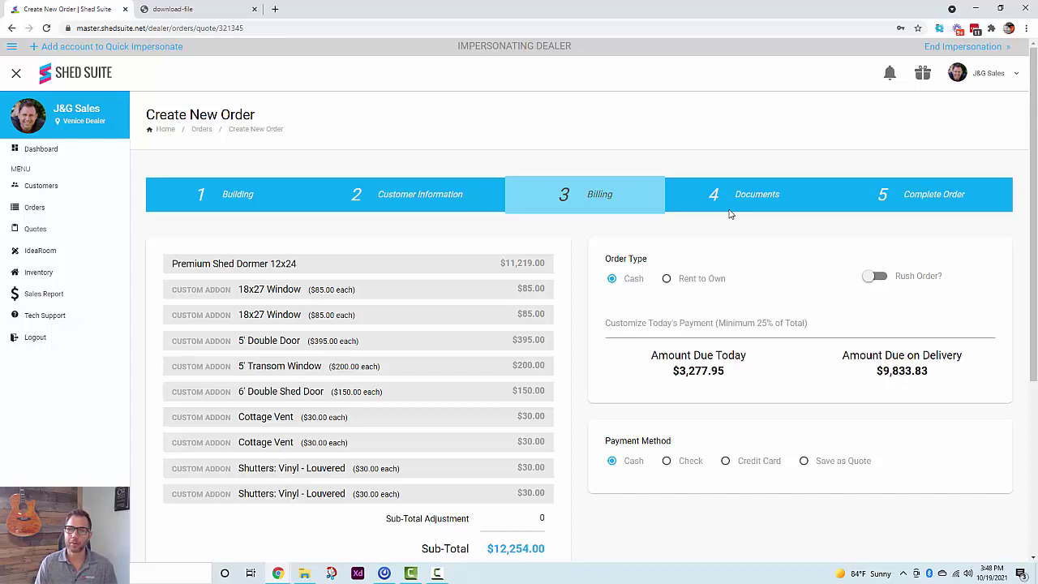
pyautogui.click(729, 210)
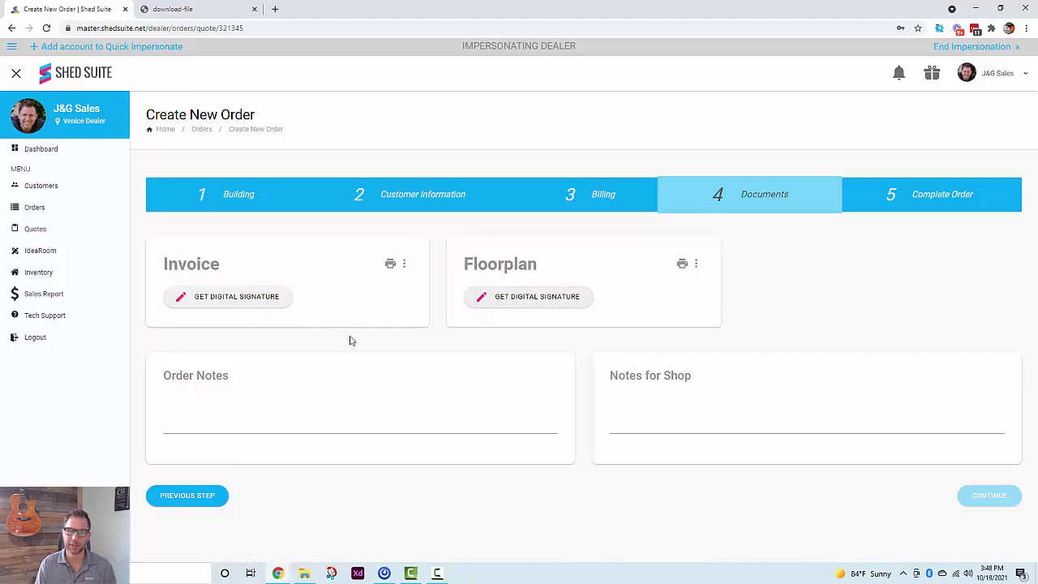
# Digitally sign the invoice with a freehand customer signature and save it.
pyautogui.click(224, 299)
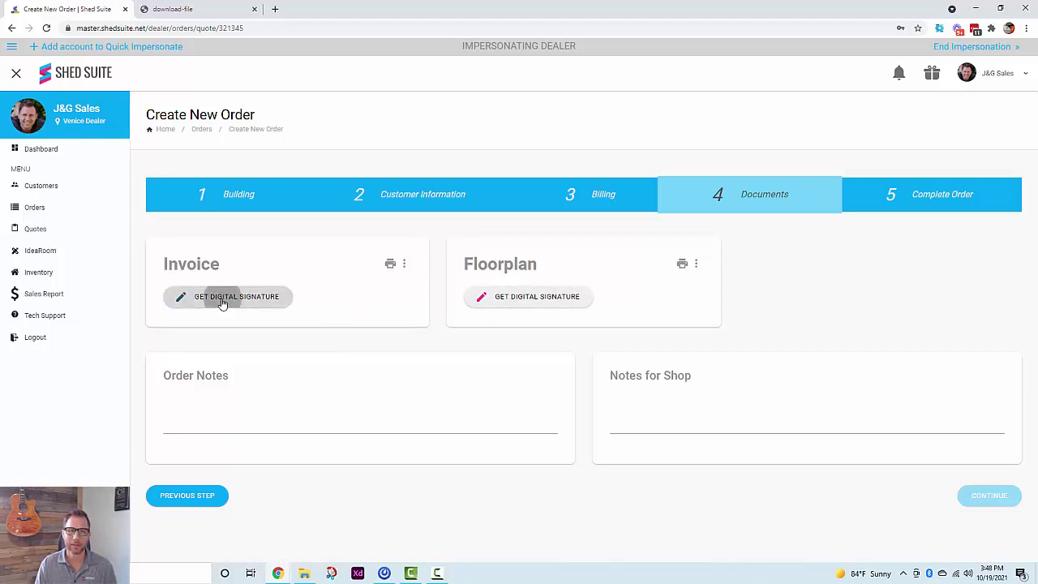
pyautogui.moveTo(225, 300)
pyautogui.mouseDown()
pyautogui.moveTo(316, 278)
pyautogui.moveTo(454, 278)
pyautogui.mouseUp()
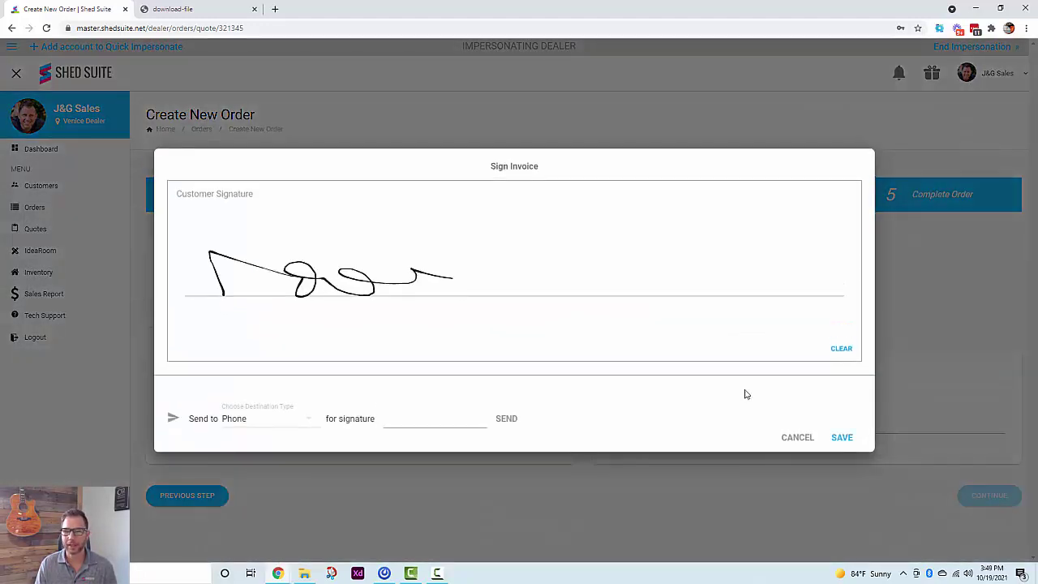
pyautogui.click(842, 438)
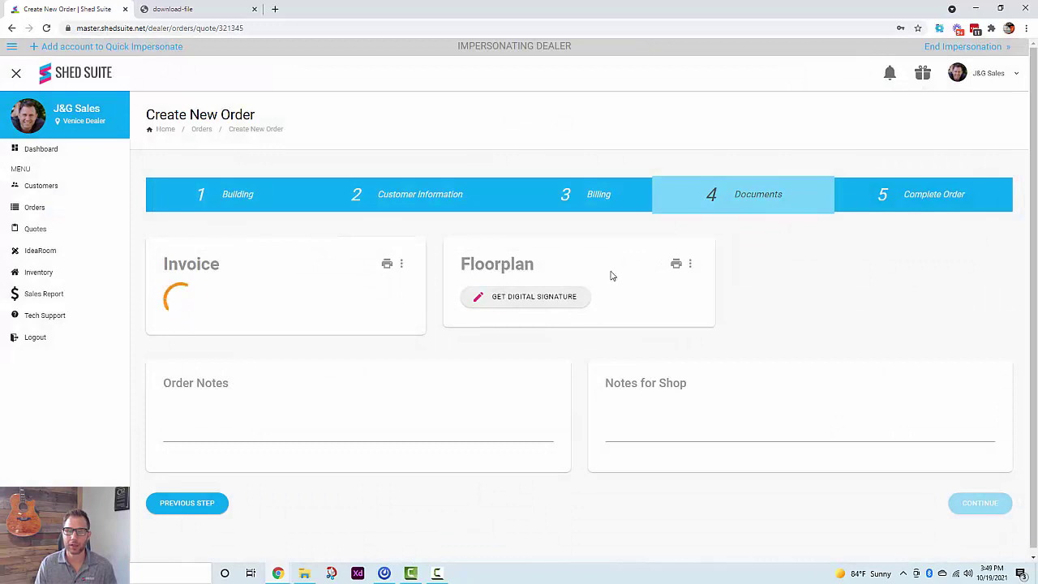
# Digitally sign the floor plan with a freehand customer signature and save it.
pyautogui.click(524, 297)
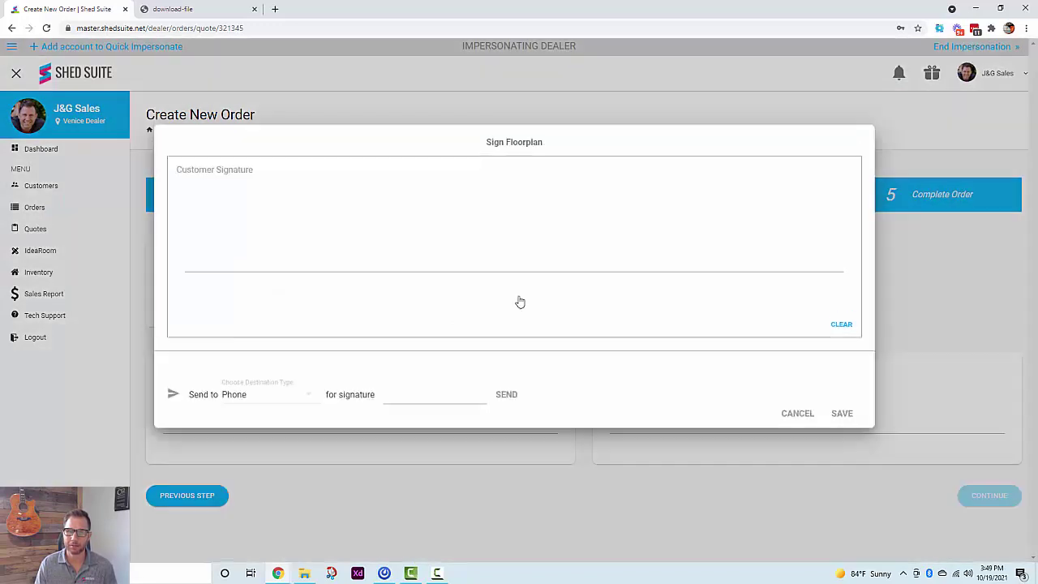
pyautogui.moveTo(334, 284)
pyautogui.mouseDown()
pyautogui.moveTo(308, 308)
pyautogui.moveTo(600, 281)
pyautogui.mouseUp()
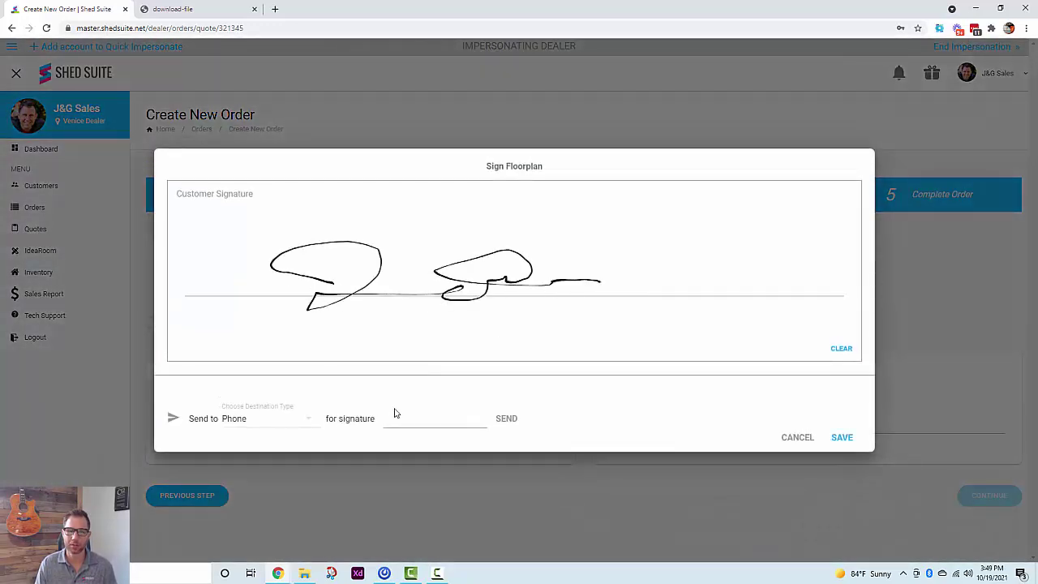
pyautogui.click(840, 438)
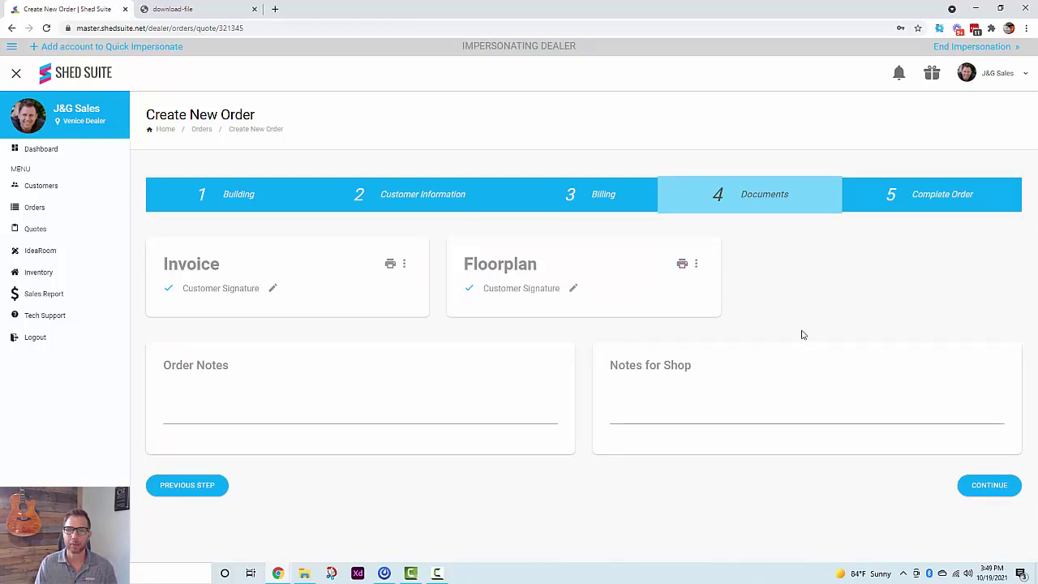
# Advance to the final order stage, subscribe the customer to order update emails, and complete the order.
pyautogui.click(989, 485)
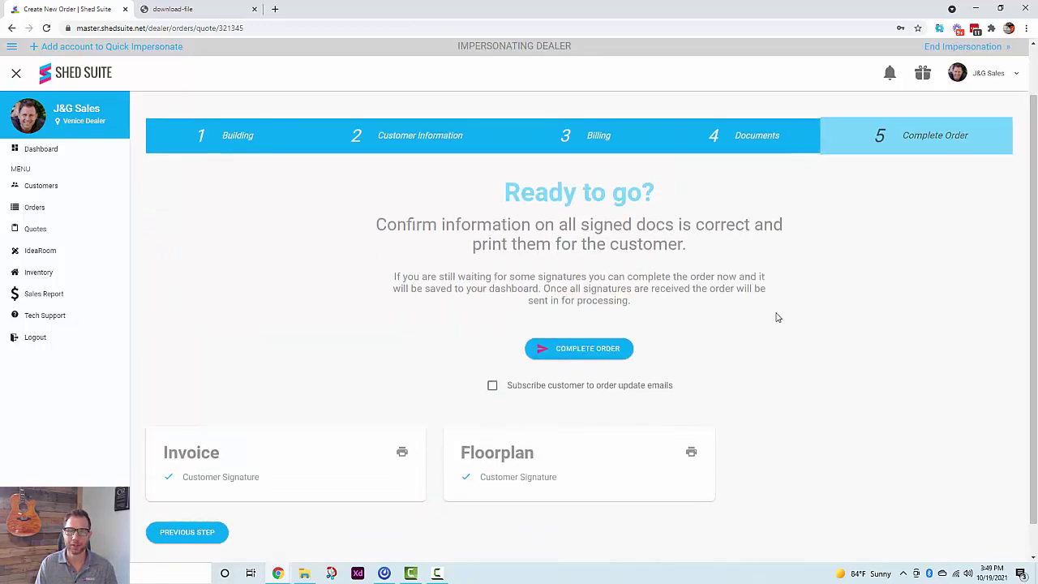
pyautogui.click(492, 385)
pyautogui.click(604, 353)
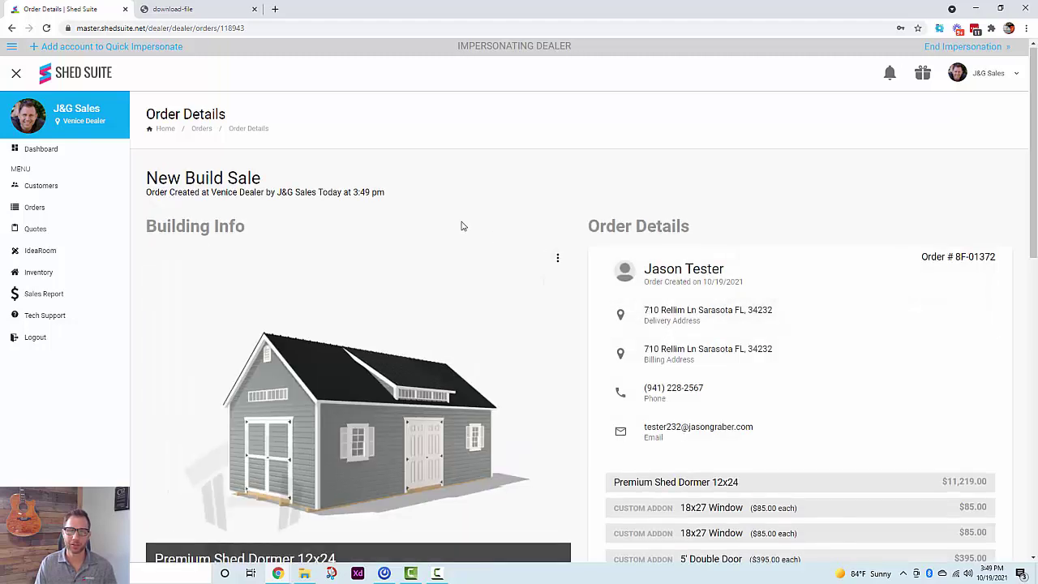
# Review the completed order's building information, open its floor plan, and examine the layout and customer signature.
pyautogui.scroll(-1, 459, 227)
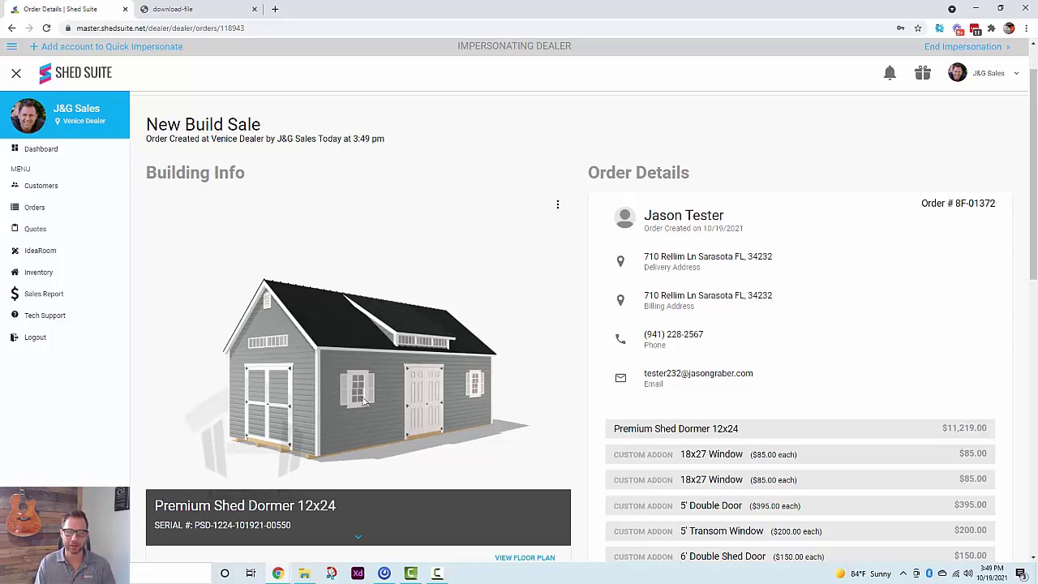
pyautogui.scroll(-1, 329, 379)
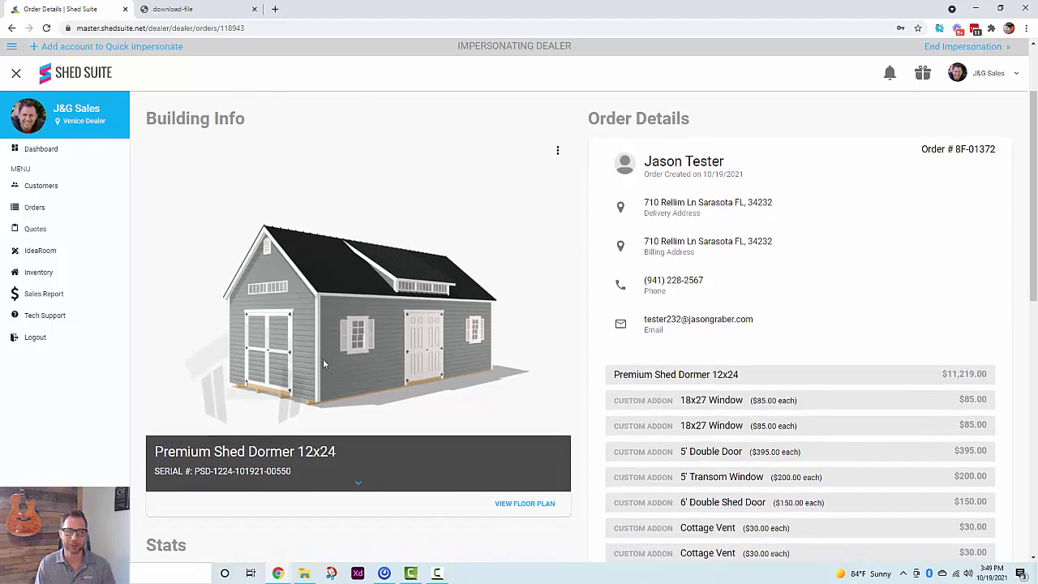
pyautogui.scroll(-2, 322, 316)
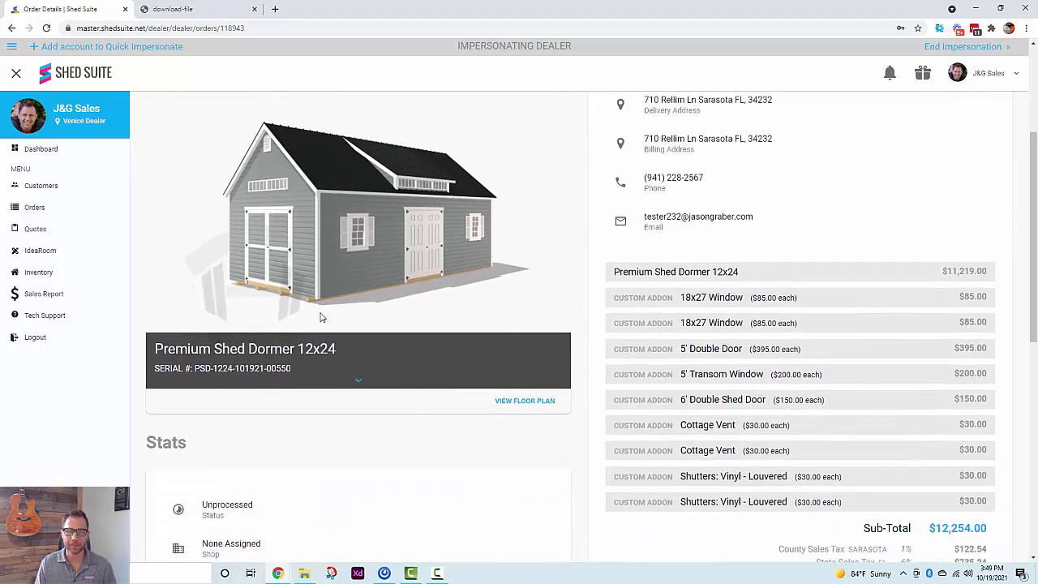
pyautogui.click(525, 396)
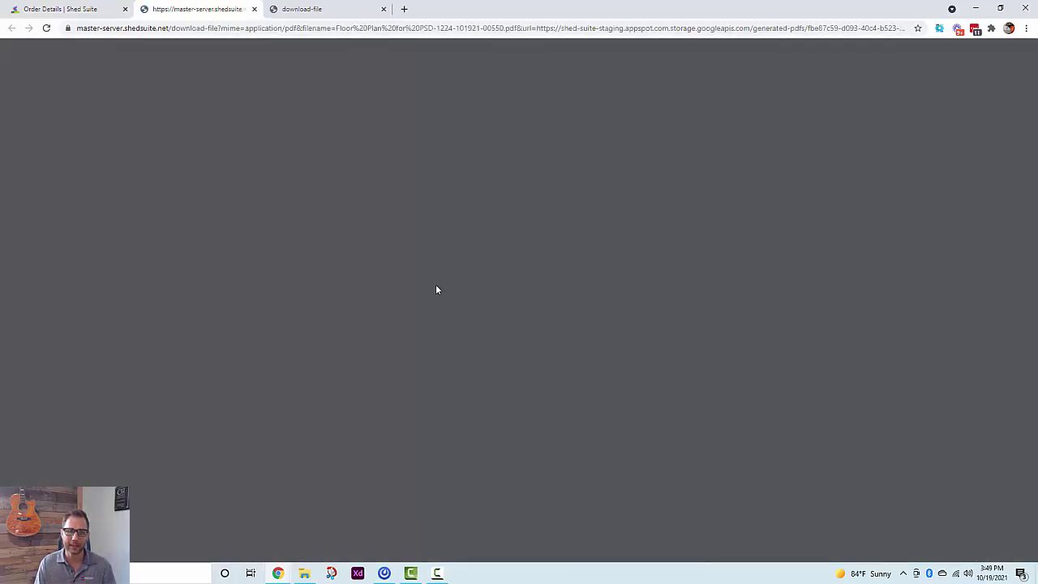
pyautogui.scroll(-2, 521, 455)
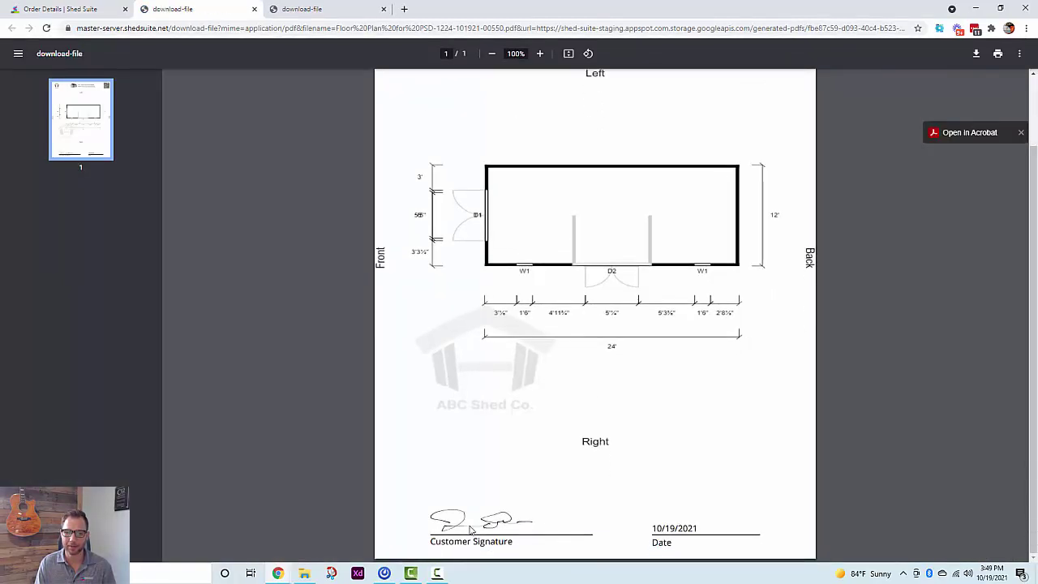
pyautogui.scroll(2, 649, 349)
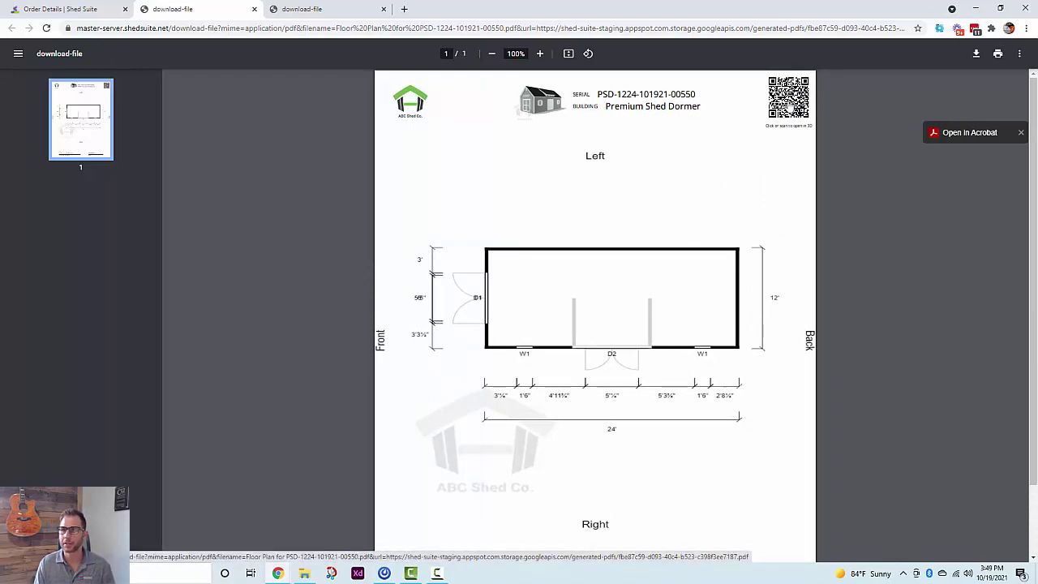
# Open the shed's 3D design through the floor plan's QR code and return to the order details.
pyautogui.click(784, 100)
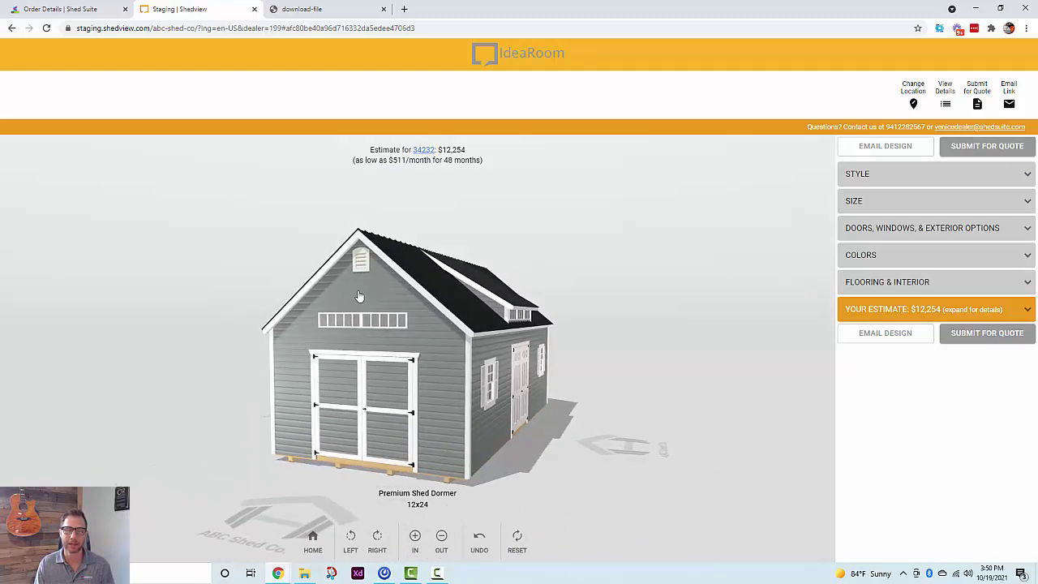
pyautogui.click(296, 11)
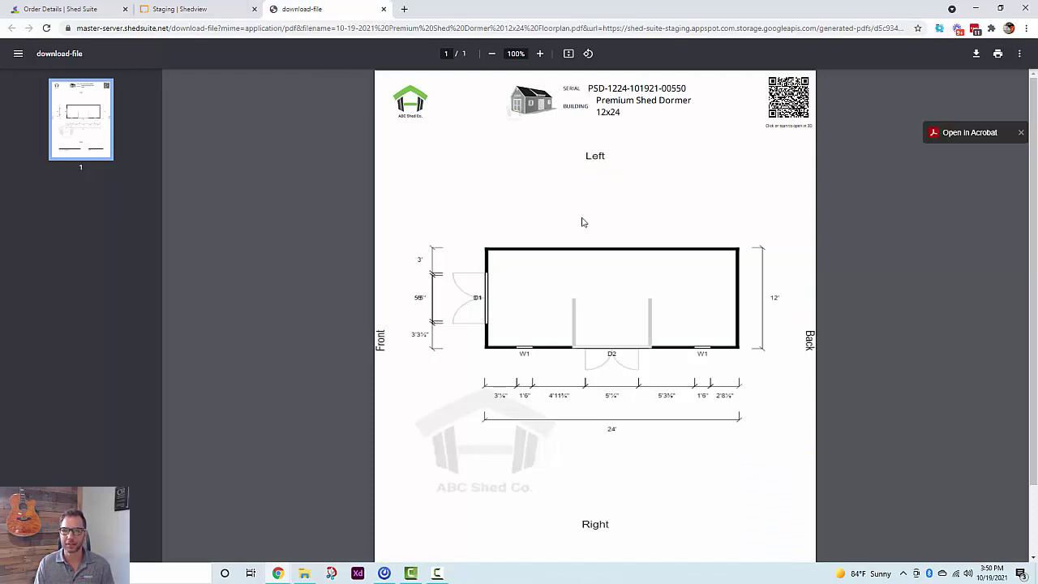
pyautogui.click(94, 11)
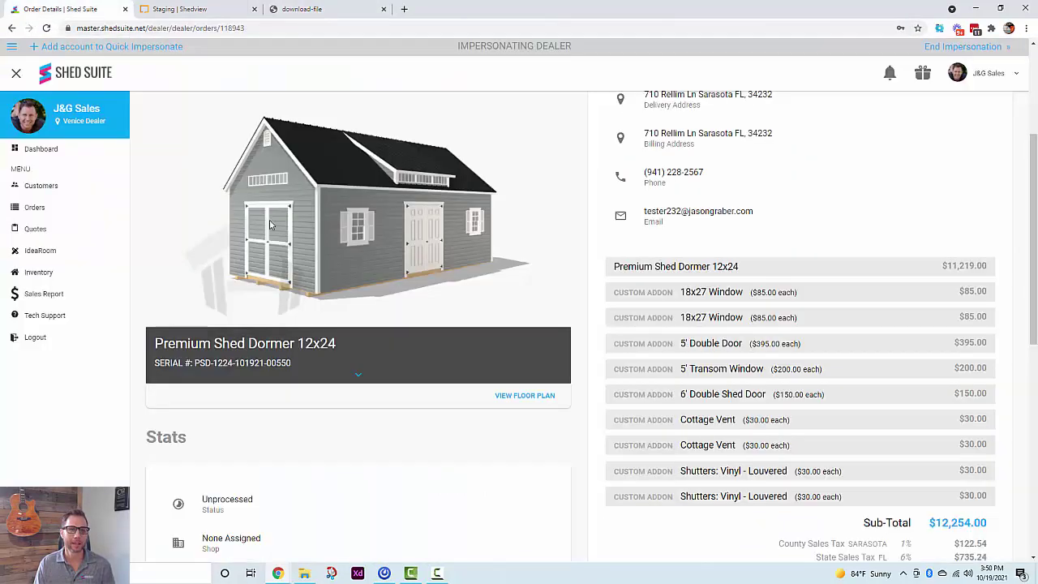
# Review the order's building, add-ons, pricing and status from beginning to end.
pyautogui.scroll(3, 490, 336)
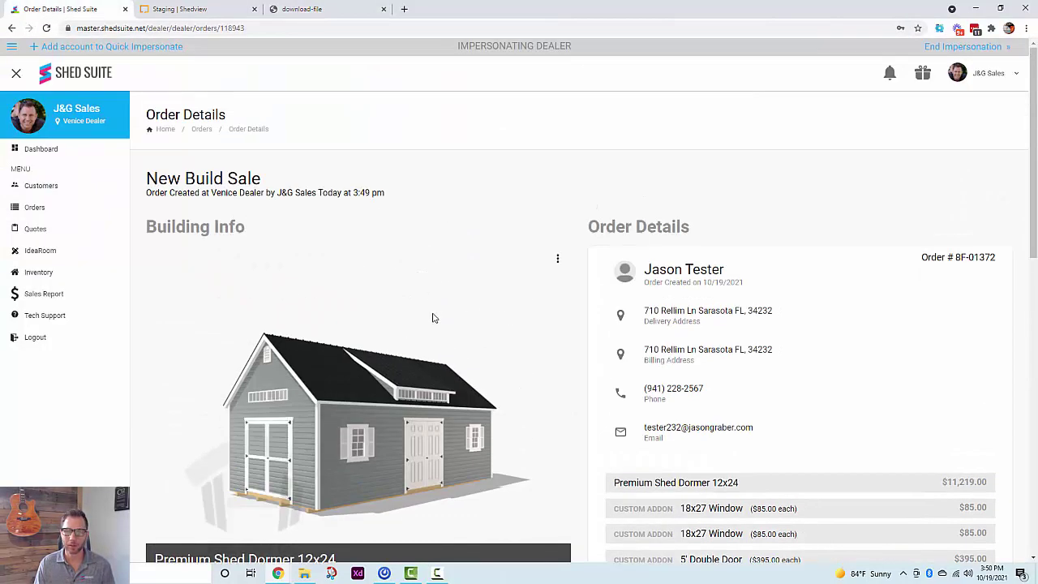
pyautogui.scroll(-3, 529, 239)
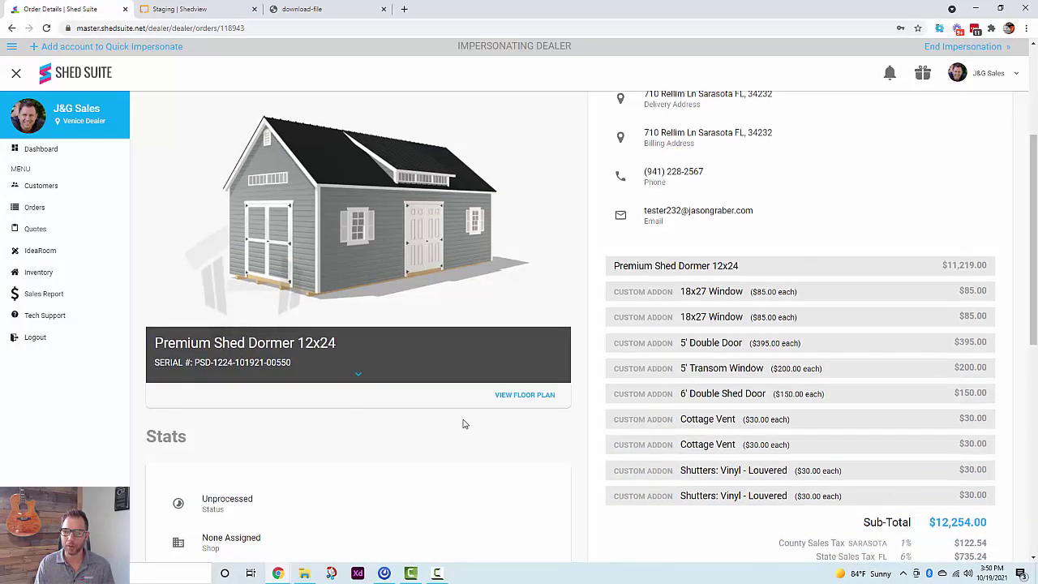
pyautogui.scroll(-3, 474, 426)
pyautogui.scroll(6, 581, 362)
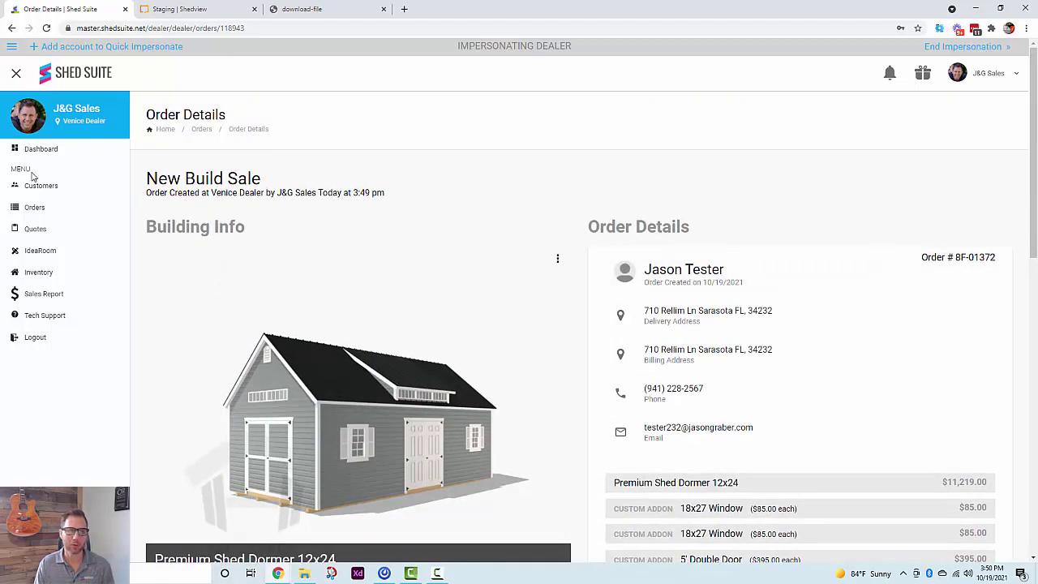
# Check the quotes board for the won quote, and reopen the new shed order from the orders list.
pyautogui.click(55, 230)
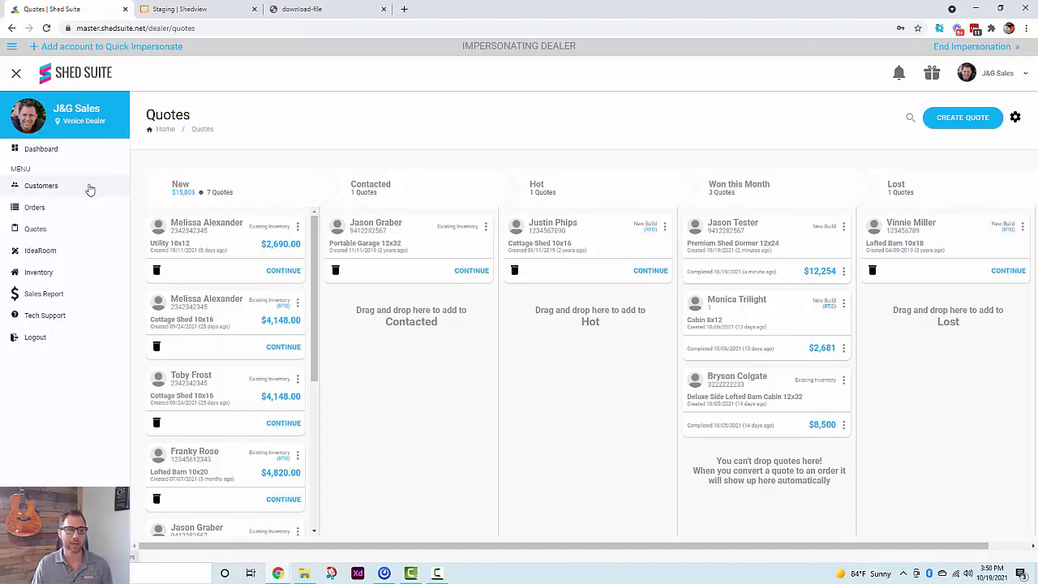
pyautogui.click(70, 208)
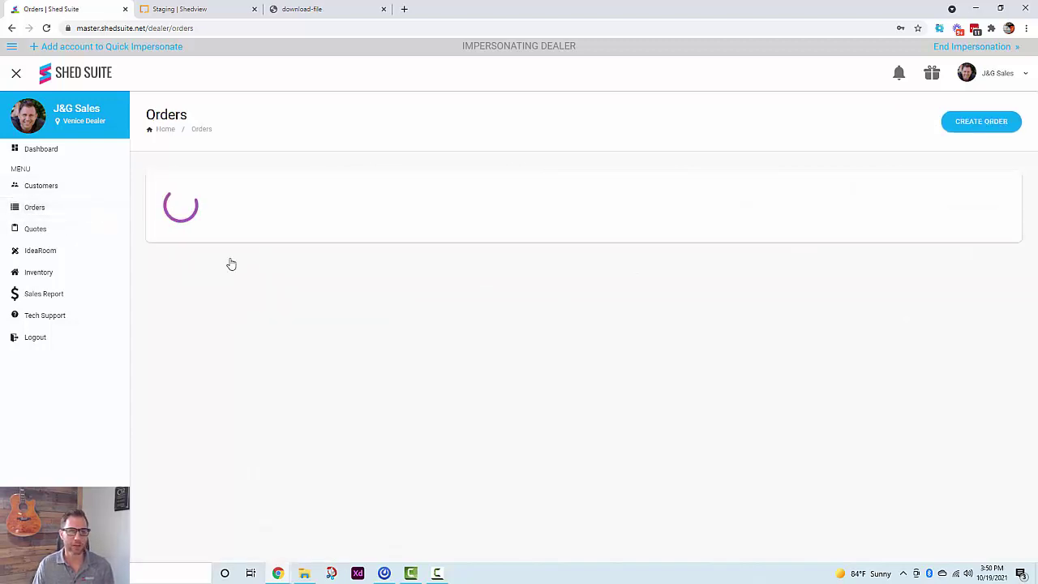
pyautogui.click(335, 247)
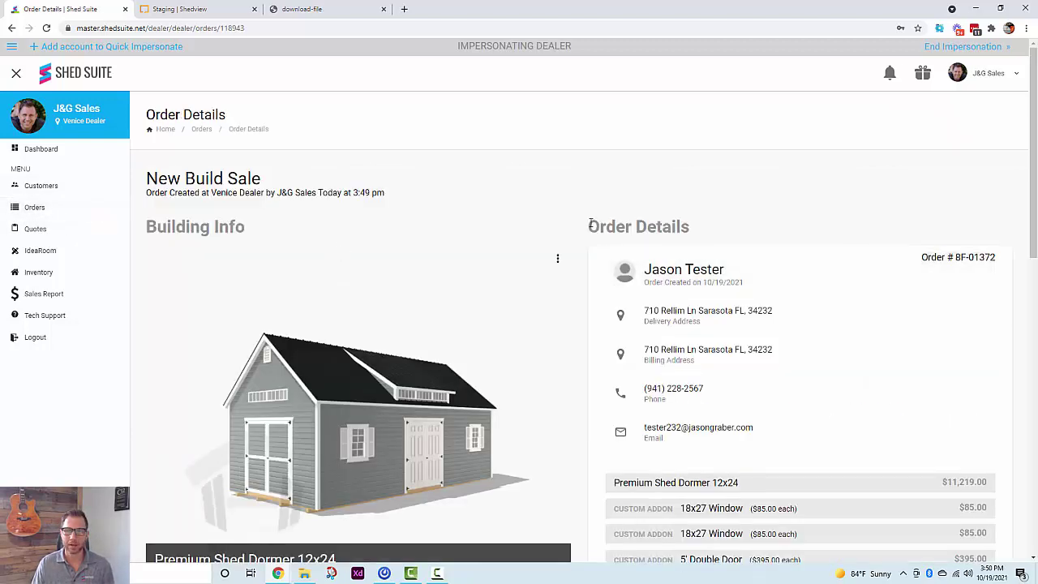
pyautogui.scroll(-2, 576, 264)
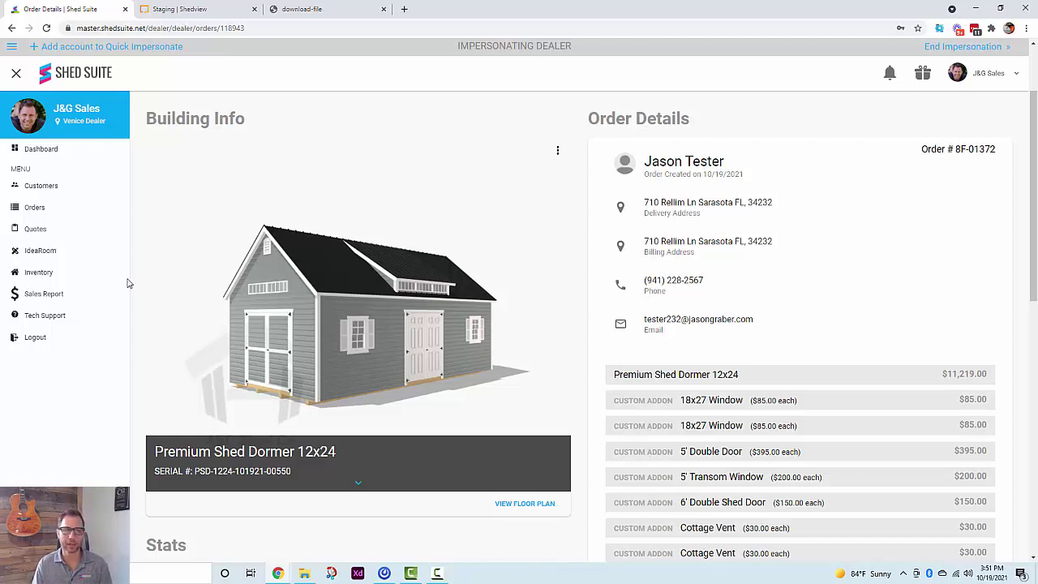
# Start creating a new quote and set its building type to New Build.
pyautogui.click(61, 229)
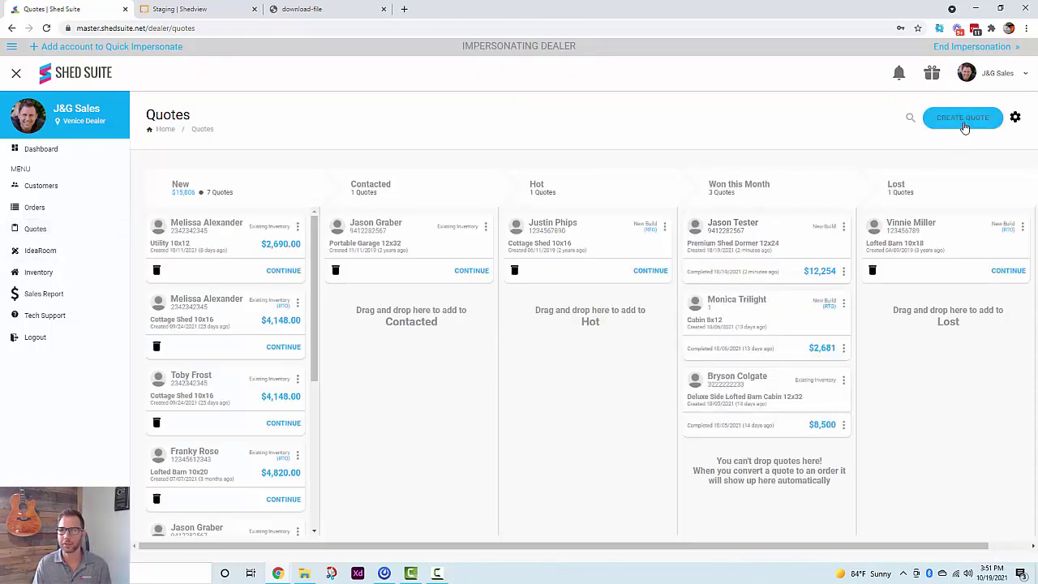
pyautogui.click(962, 119)
pyautogui.click(267, 270)
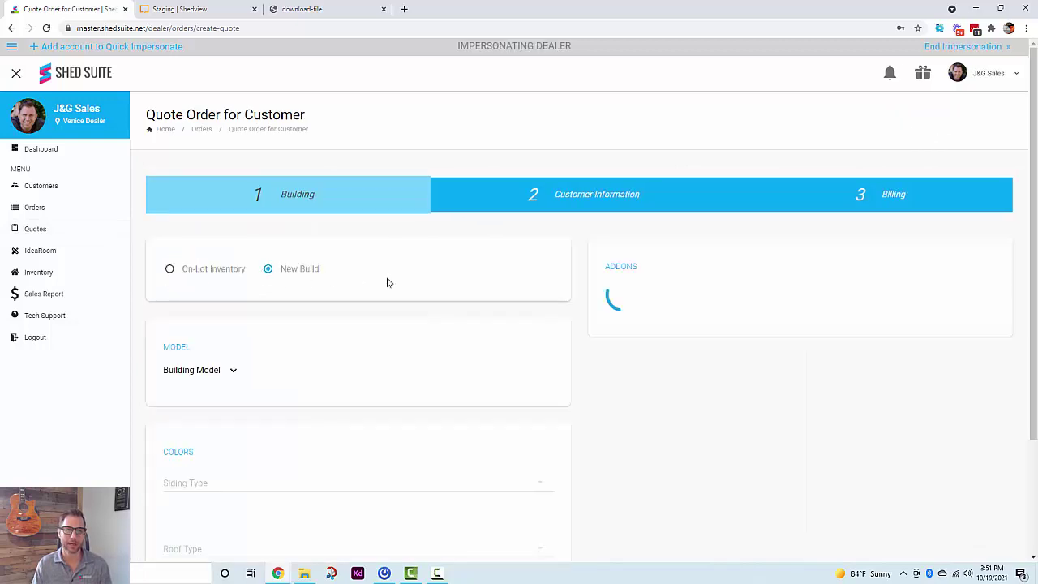
# Choose the Premium Shed Dormer model in size 14x18 and check the quote's default add-ons.
pyautogui.scroll(-1, 387, 282)
pyautogui.click(230, 264)
pyautogui.moveTo(340, 301)
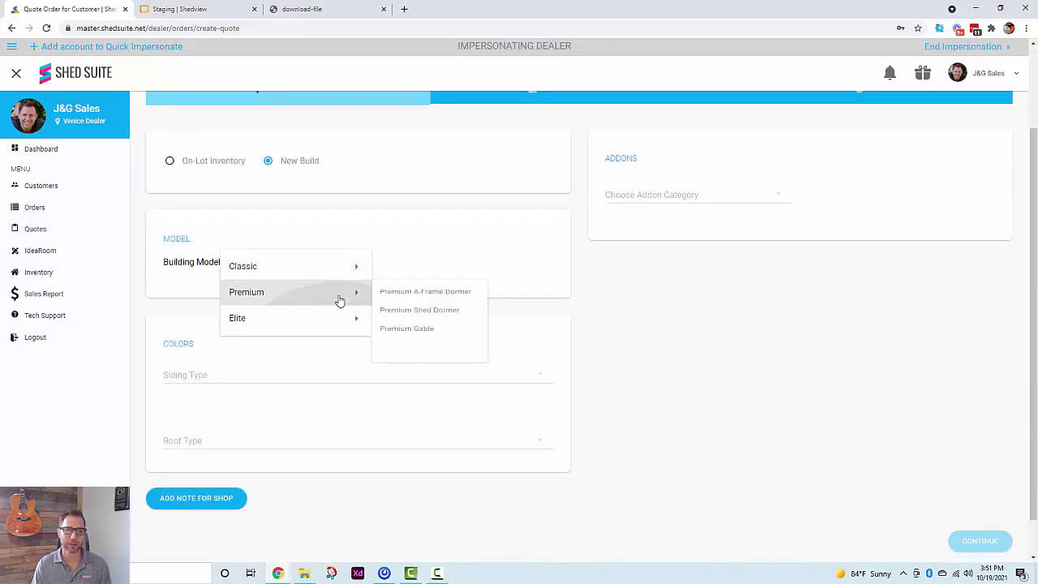
pyautogui.click(442, 322)
pyautogui.scroll(-2, 425, 325)
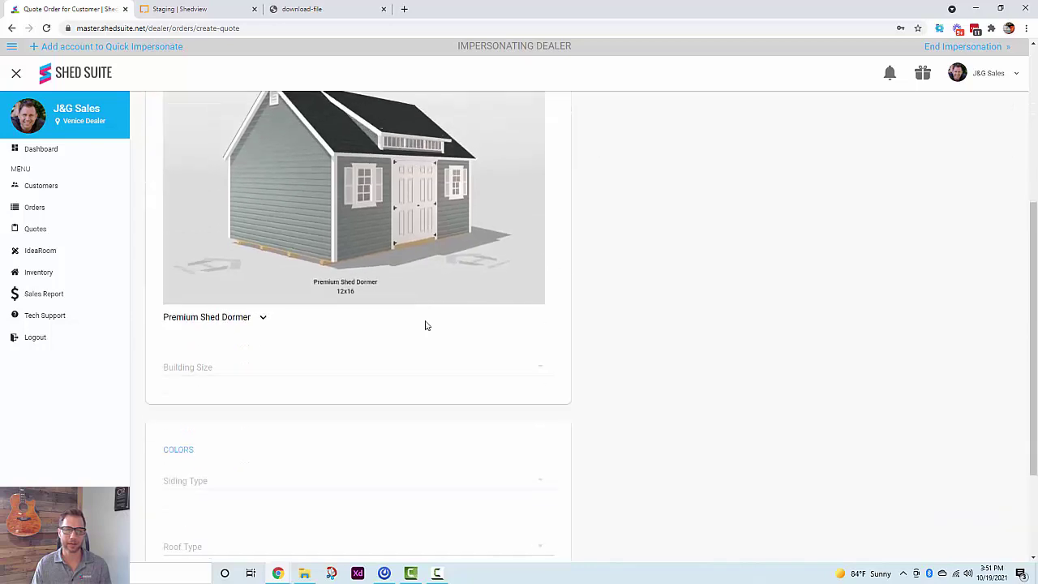
pyautogui.click(279, 351)
pyautogui.click(273, 313)
pyautogui.scroll(2, 510, 333)
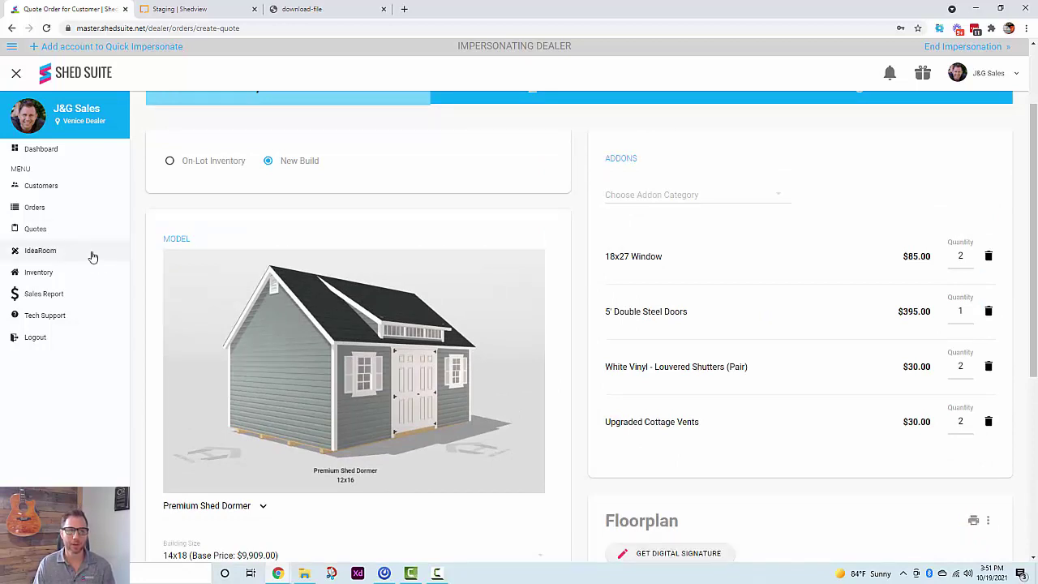
# Open the dealer's IdeaRoom page, and load a blank standalone configurator by removing the saved design ID after dealer=199 from its URL.
pyautogui.click(40, 250)
pyautogui.click(572, 90)
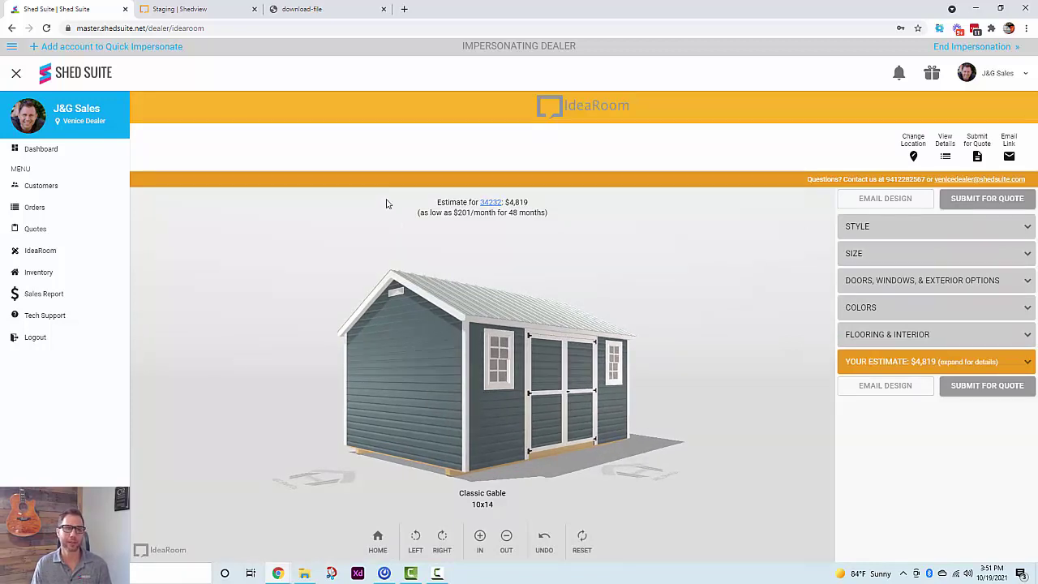
pyautogui.click(209, 12)
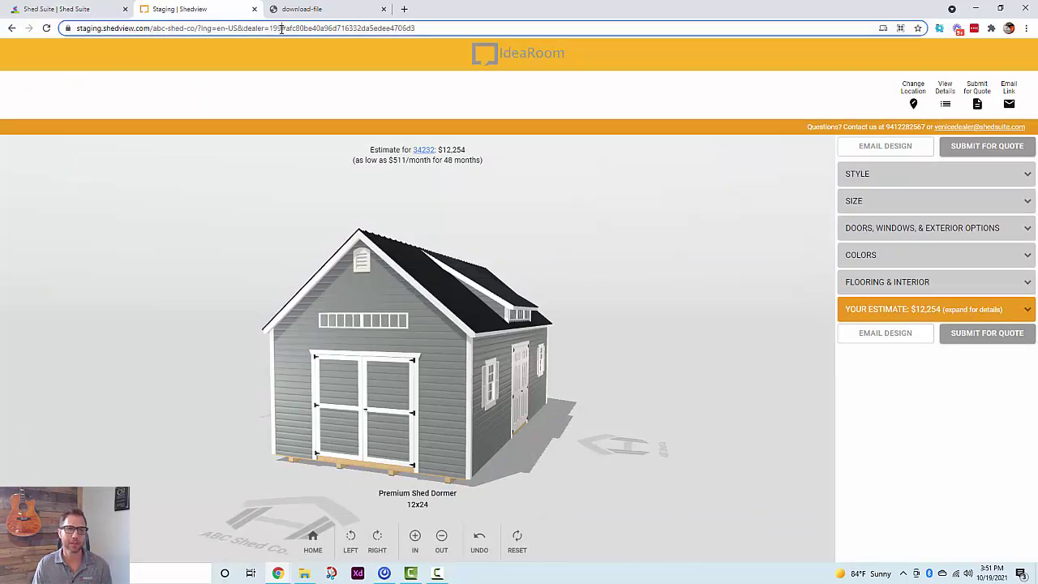
pyautogui.moveTo(285, 29); pyautogui.dragTo(514, 28)
pyautogui.press('BackSpace')
pyautogui.press('Return')
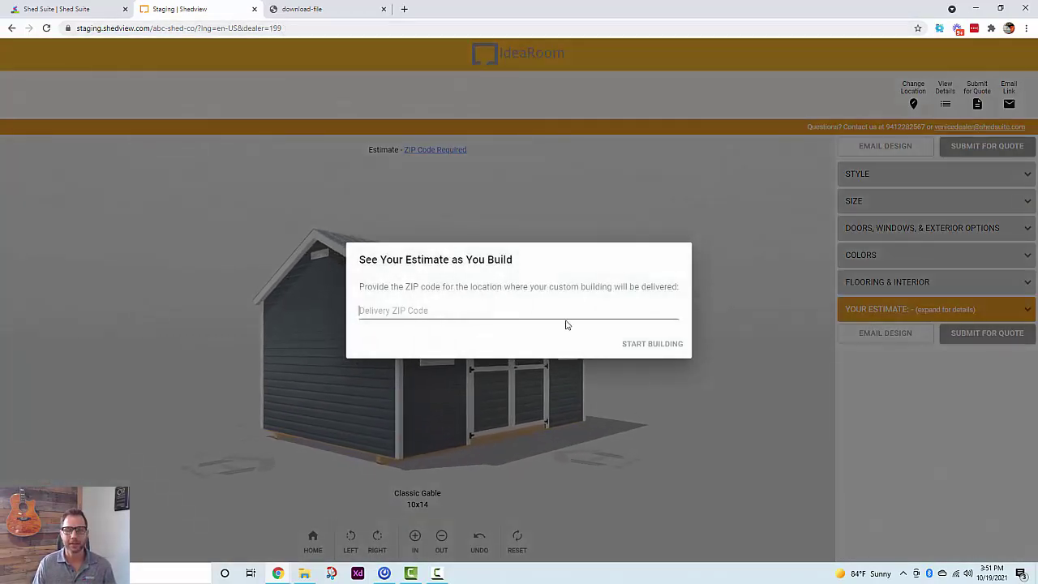
# Enter 34232 as the delivery ZIP code and start building.
pyautogui.click(566, 324)
pyautogui.click(447, 337)
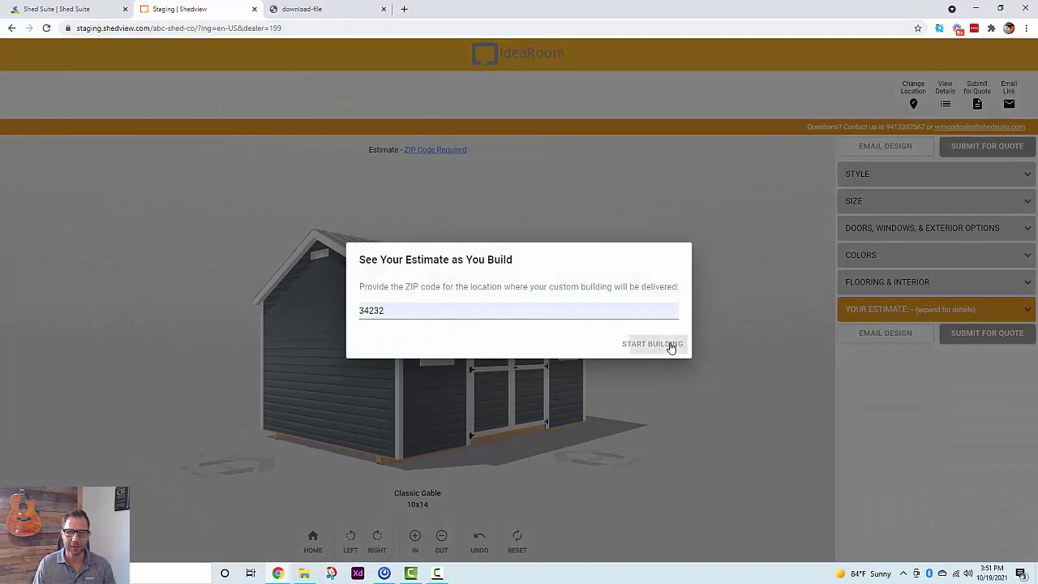
pyautogui.click(671, 346)
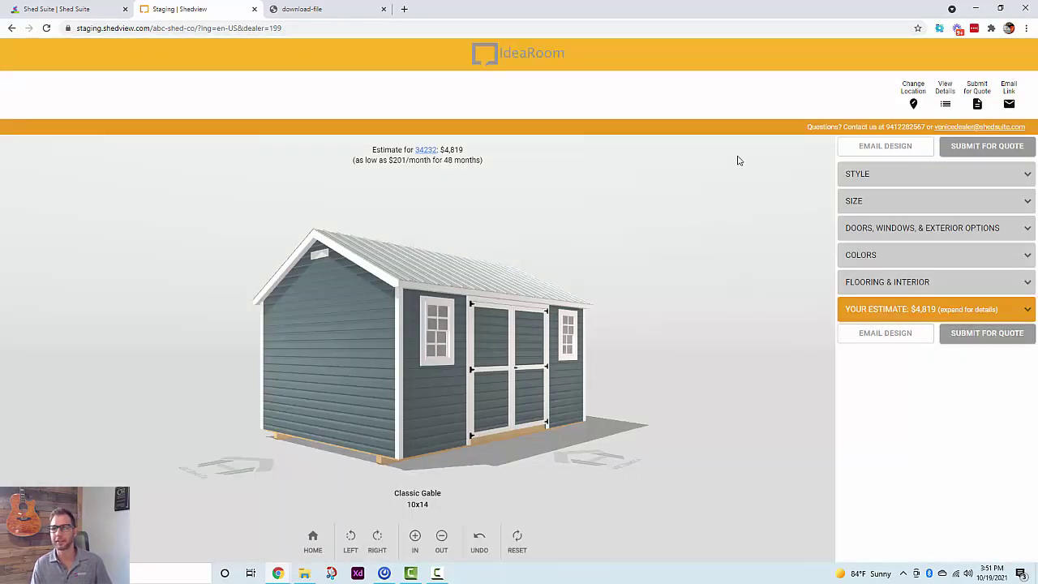
# Inspect the dealer-specific configurator URL and the Classic Gable shed model.
pyautogui.click(177, 29)
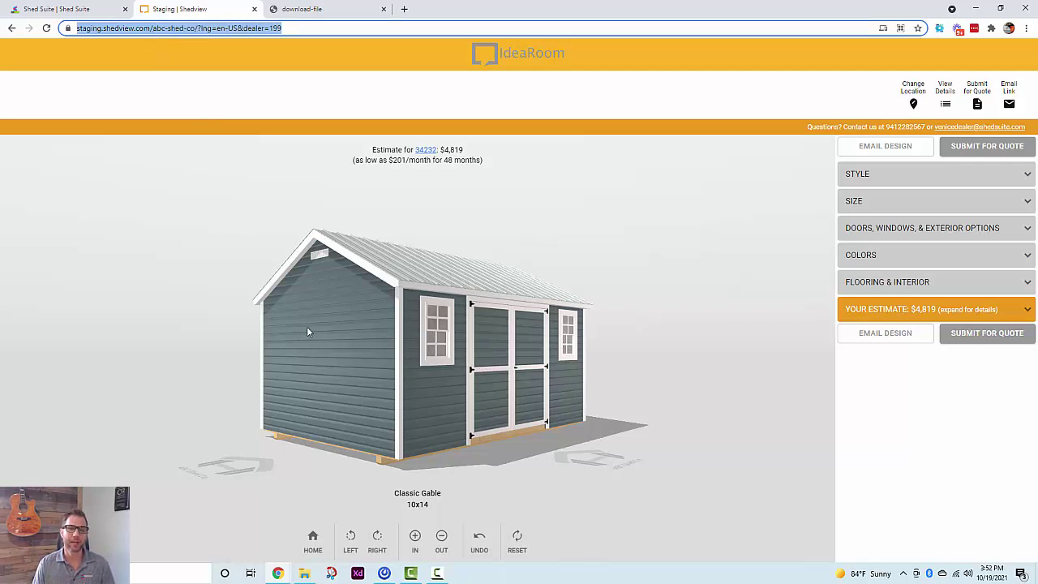
pyautogui.moveTo(307, 332); pyautogui.dragTo(271, 364)
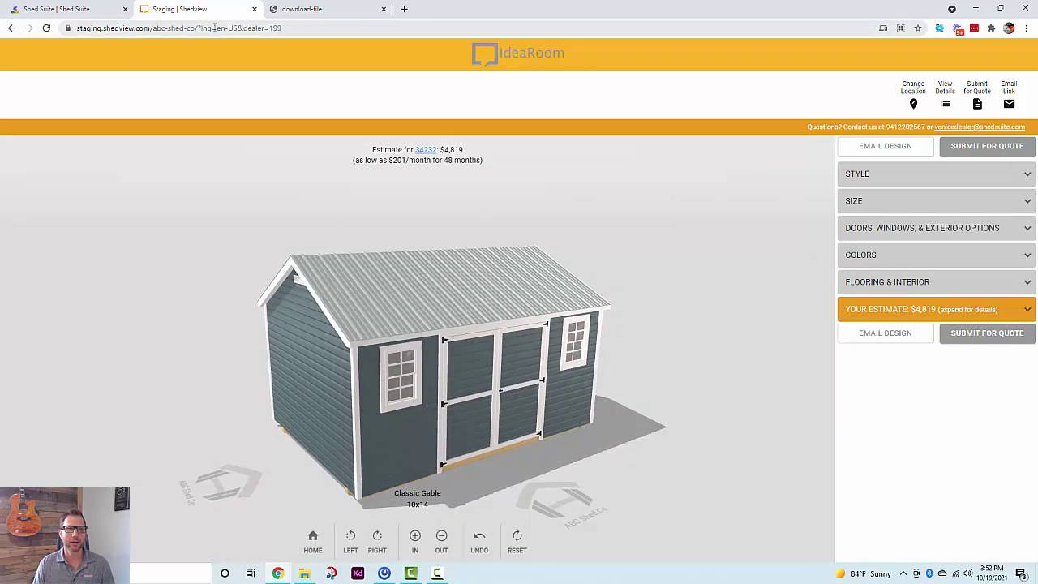
pyautogui.click(282, 29)
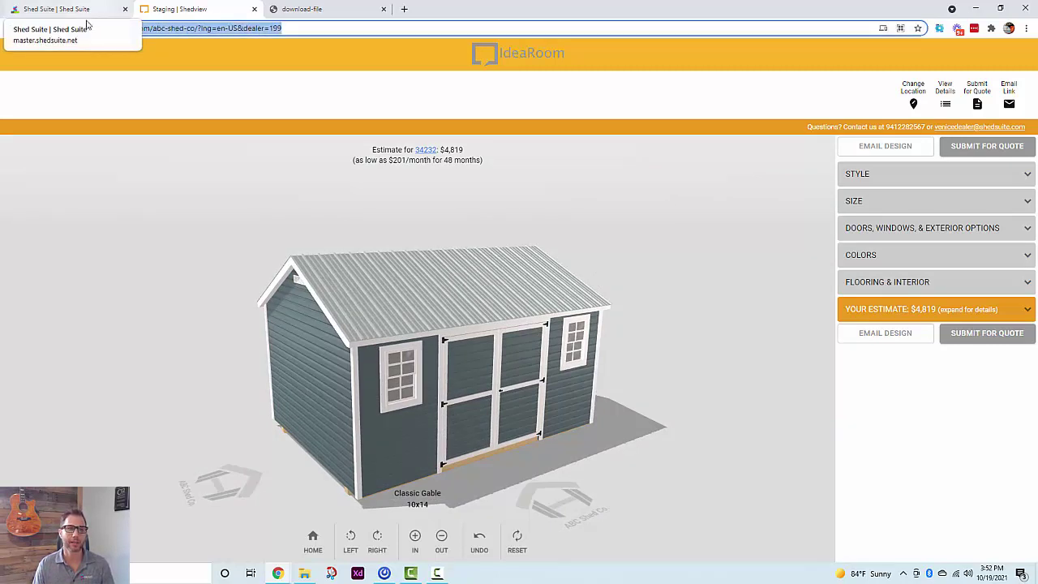
# Select the Elite style category and choose the Elite Gable w/A-Frame Dormer shed.
pyautogui.click(997, 177)
pyautogui.click(861, 284)
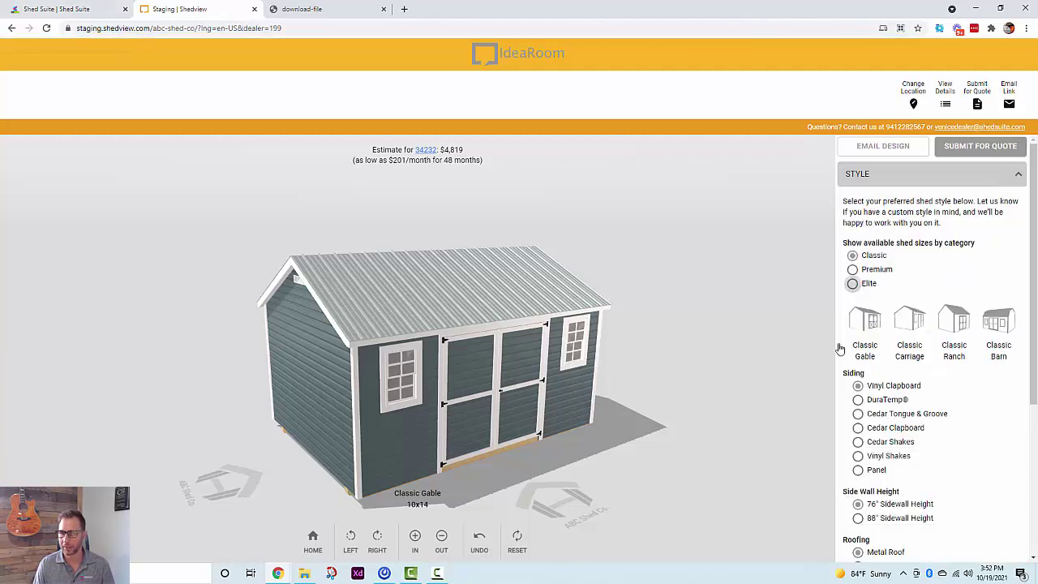
pyautogui.click(909, 318)
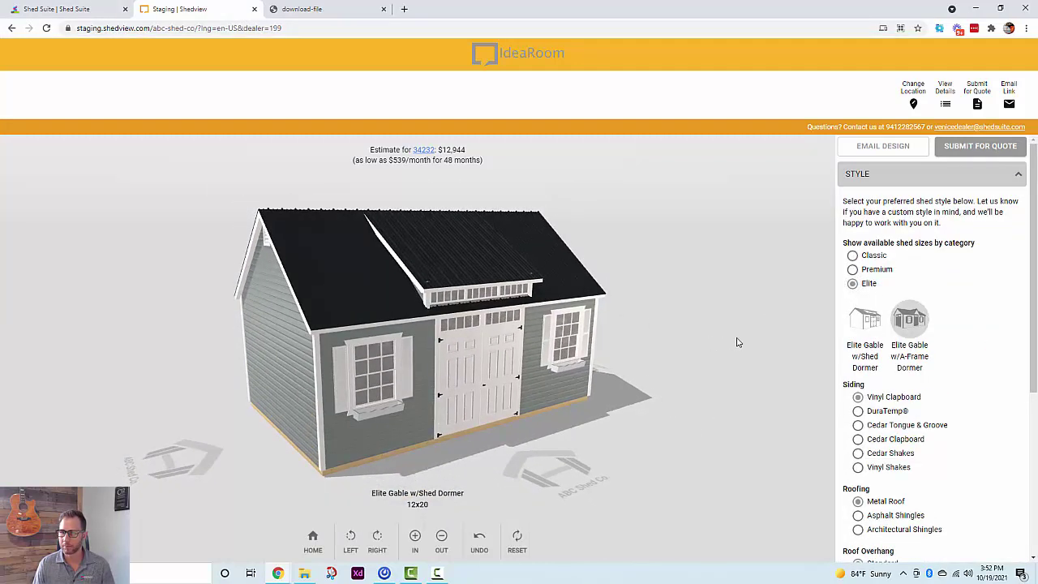
# Start a final quote request, fill in the saved contact and delivery details, and replace the last name.
pyautogui.click(979, 146)
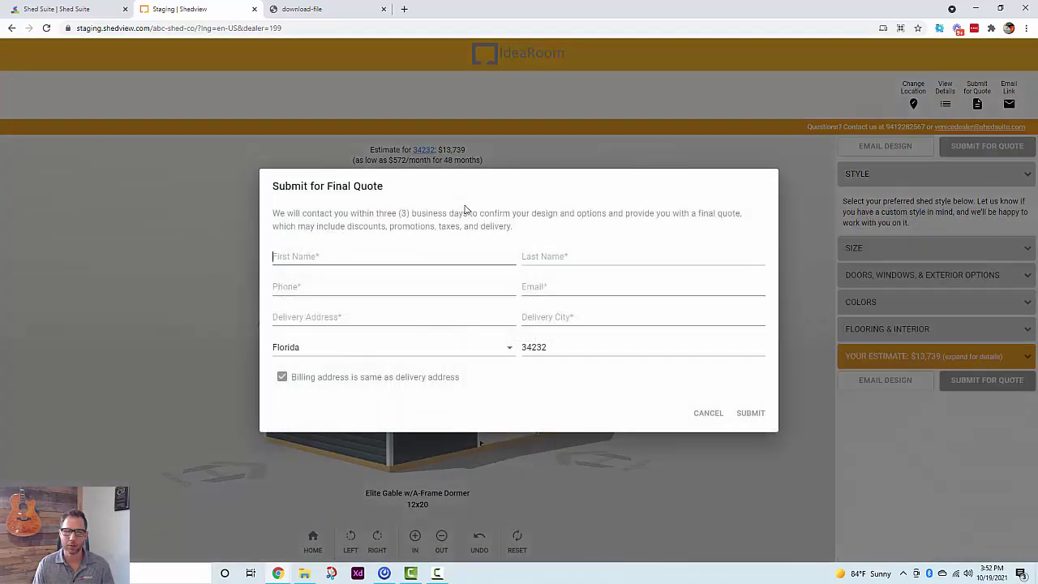
pyautogui.click(425, 259)
pyautogui.click(373, 288)
pyautogui.doubleClick(559, 260)
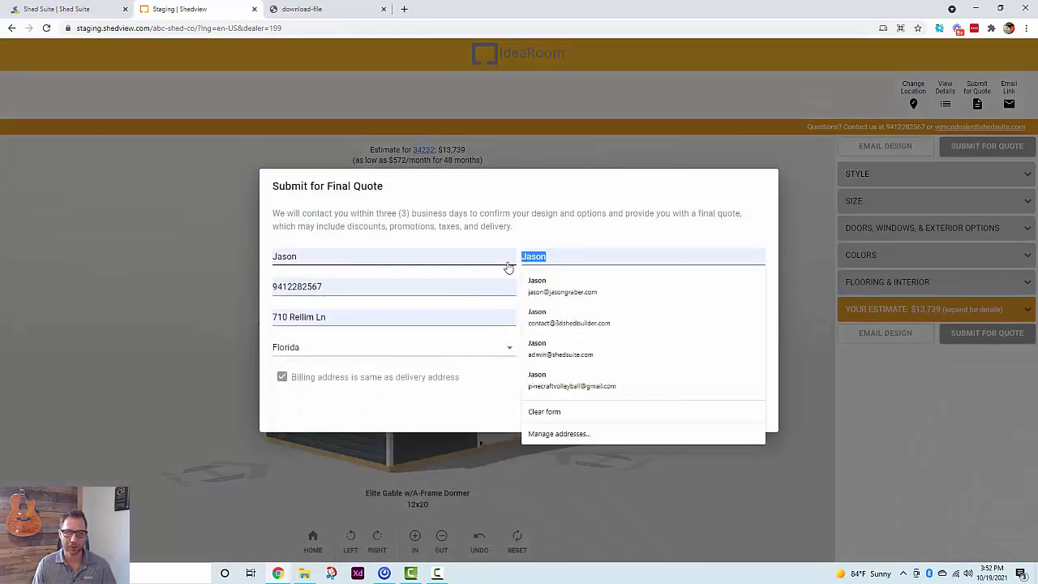
pyautogui.write('tester')
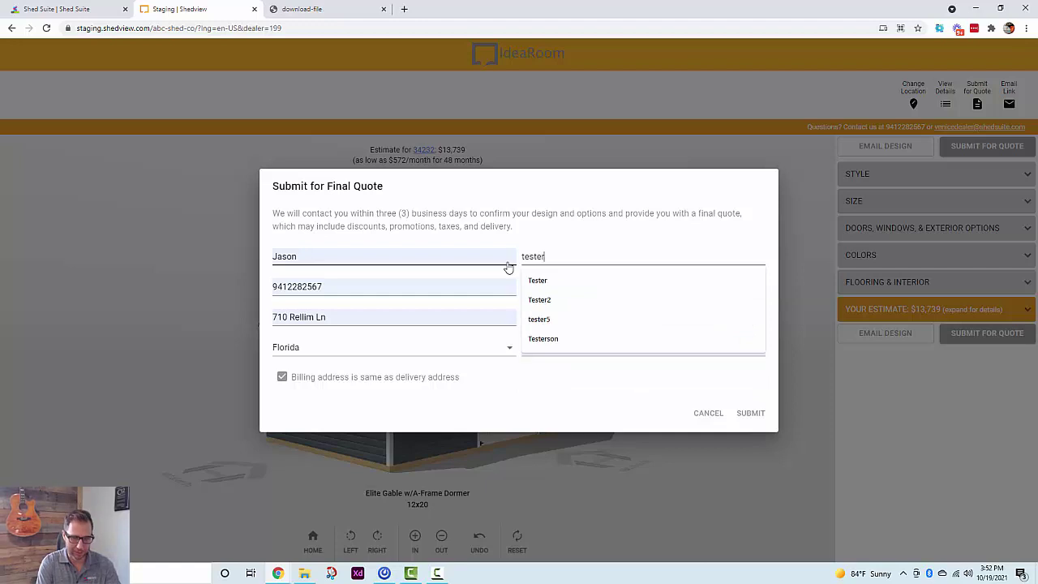
pyautogui.write('6')
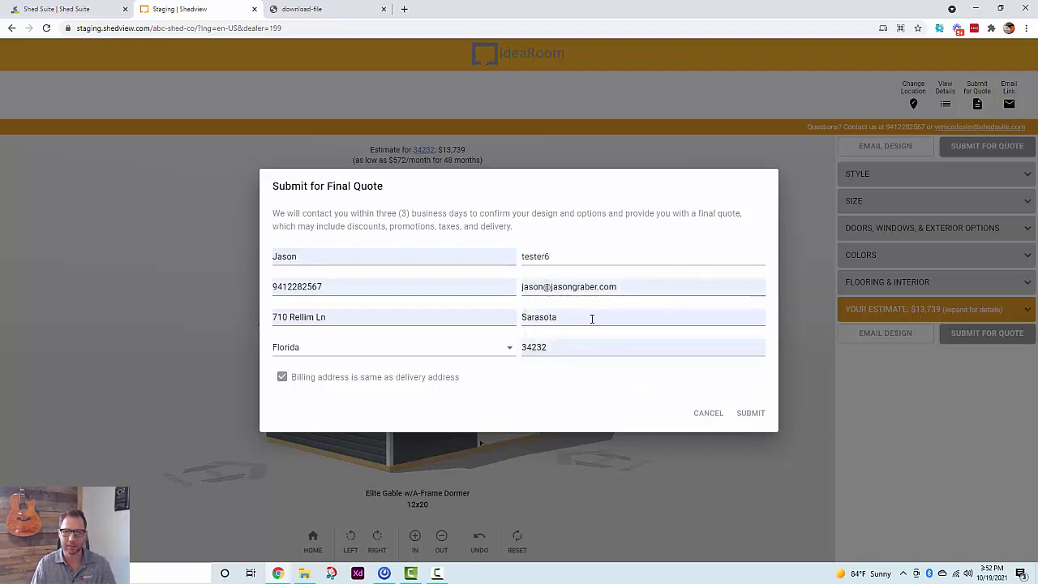
# Change the first part of the customer's email address and submit the final quote request.
pyautogui.click(544, 290)
pyautogui.doubleClick(542, 288)
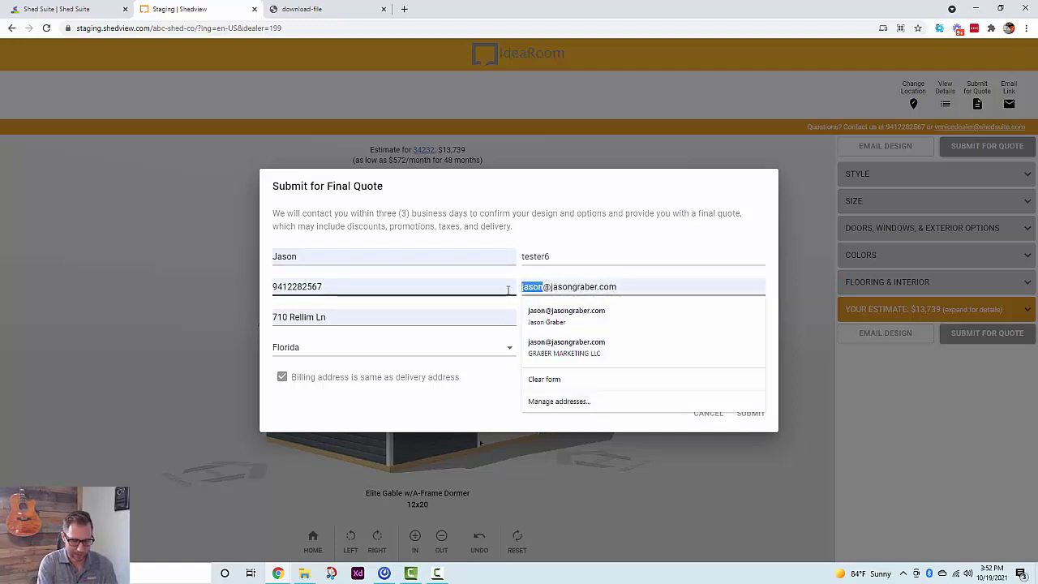
pyautogui.write('tester6')
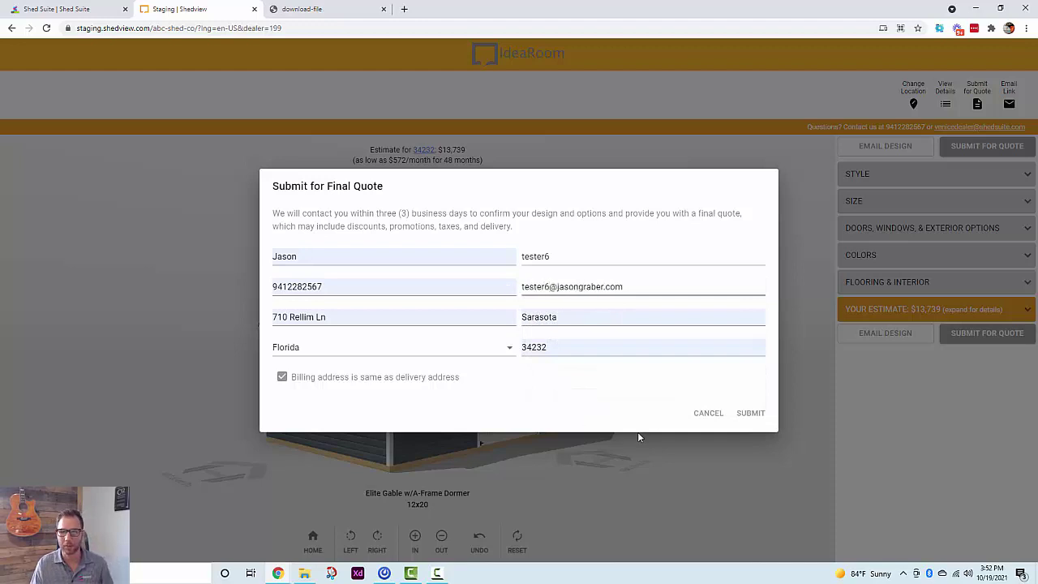
pyautogui.click(747, 413)
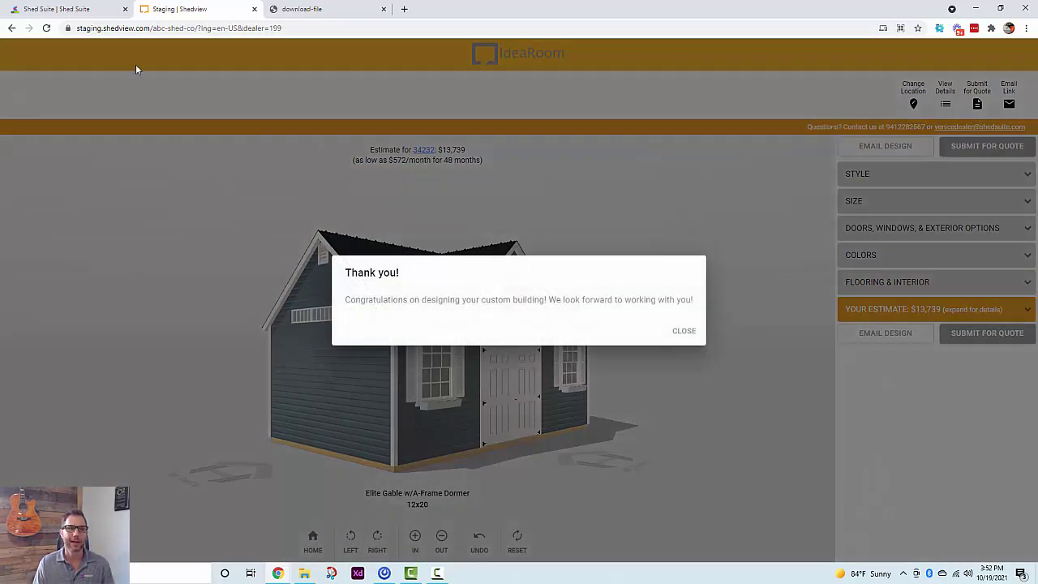
# Switch to Shed Suite and open the customer record of the new Elite Gable A-Frame Dormer 12x20 quote.
pyautogui.click(88, 10)
pyautogui.click(47, 230)
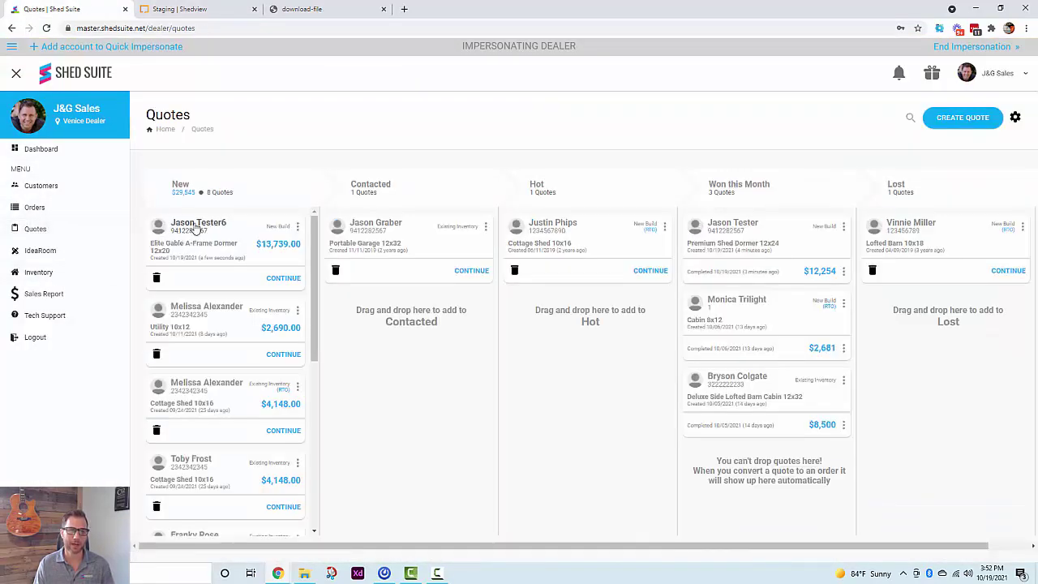
pyautogui.click(196, 230)
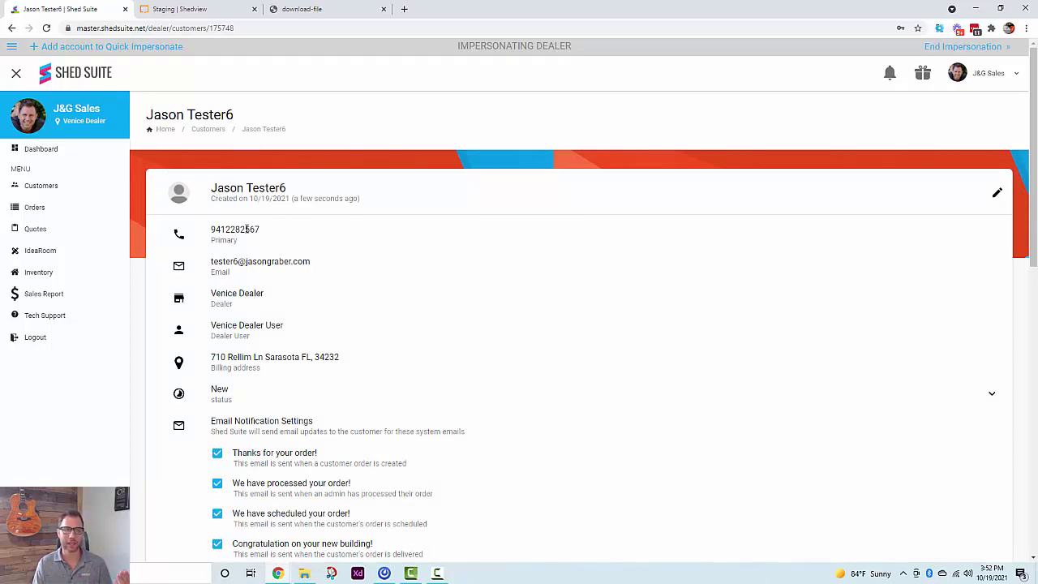
# Review the customer's contact details, the note with the design URL and structure details, and the linked quote.
pyautogui.scroll(-3, 301, 303)
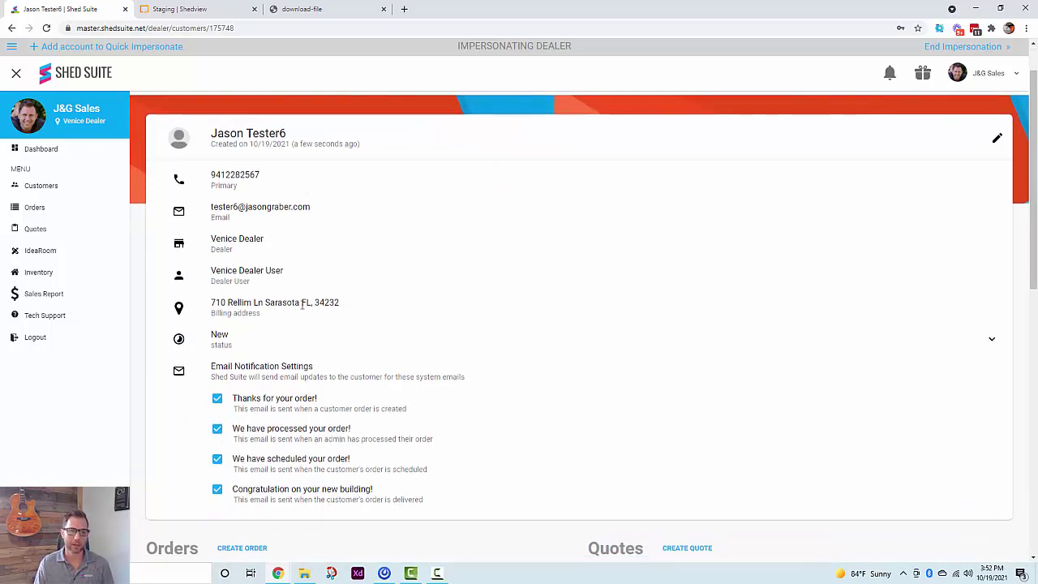
pyautogui.scroll(-3, 302, 303)
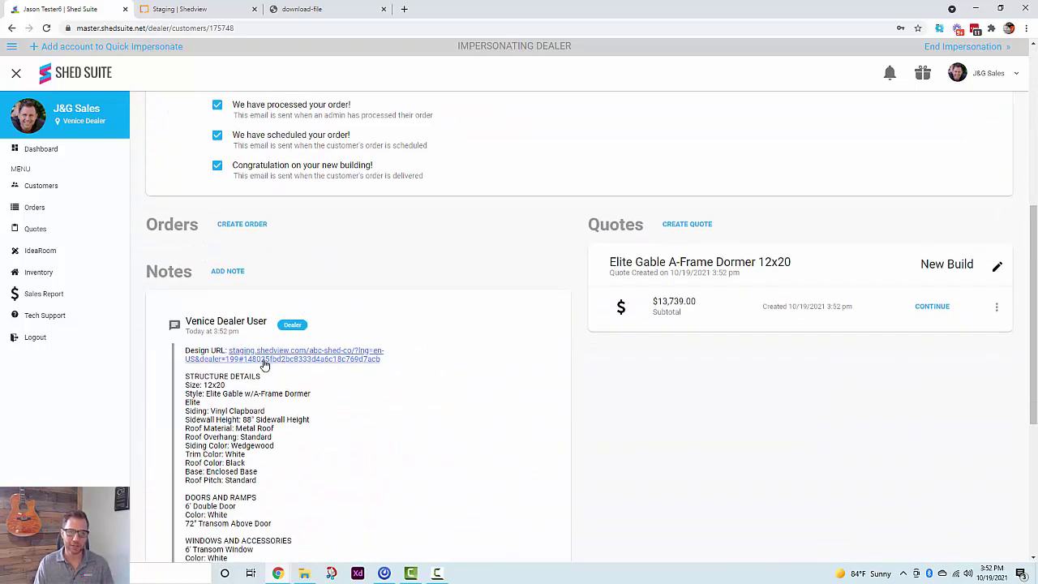
pyautogui.scroll(-2, 268, 364)
pyautogui.moveTo(188, 269); pyautogui.dragTo(257, 378)
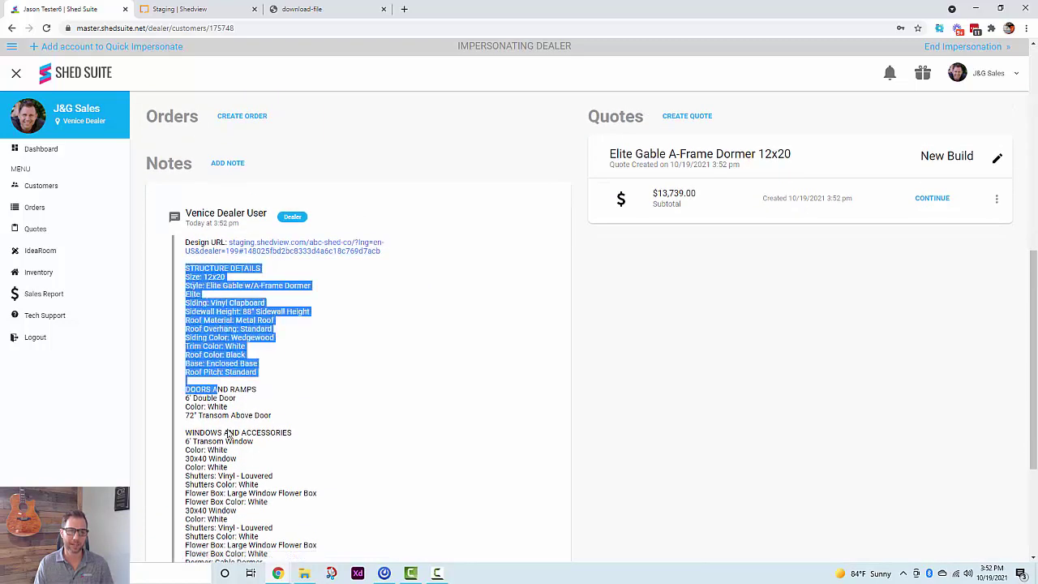
pyautogui.click(229, 460)
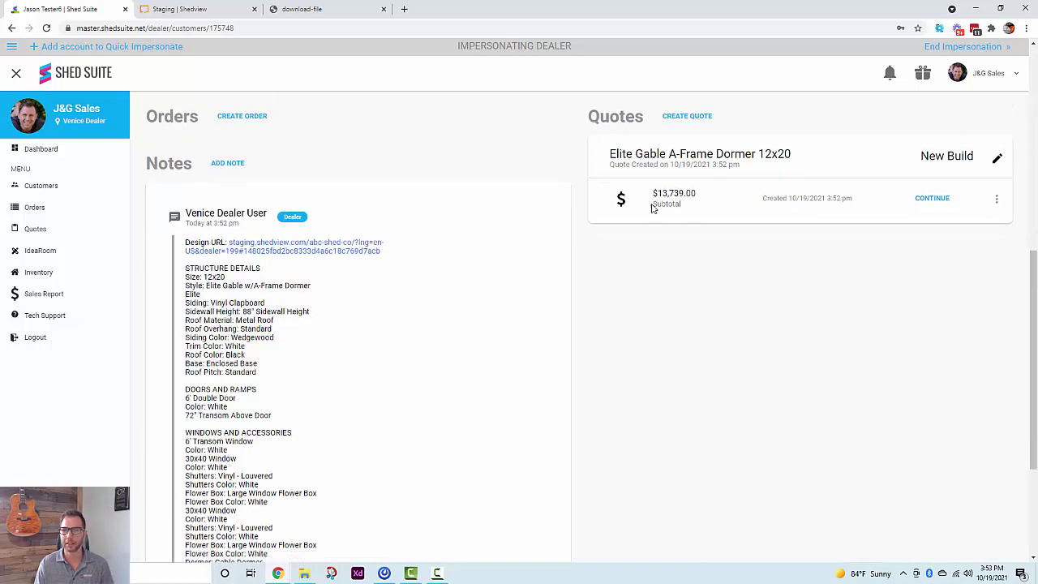
# Open the IdeaRoom design of the customer's Elite Gable A-Frame Dormer 12x20 quote for editing.
pyautogui.click(997, 198)
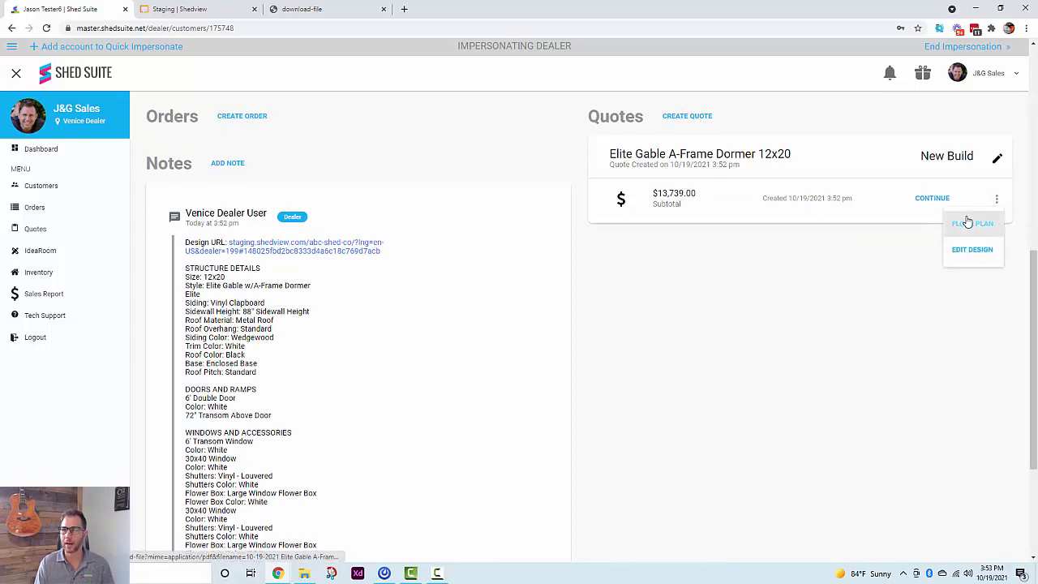
pyautogui.click(930, 199)
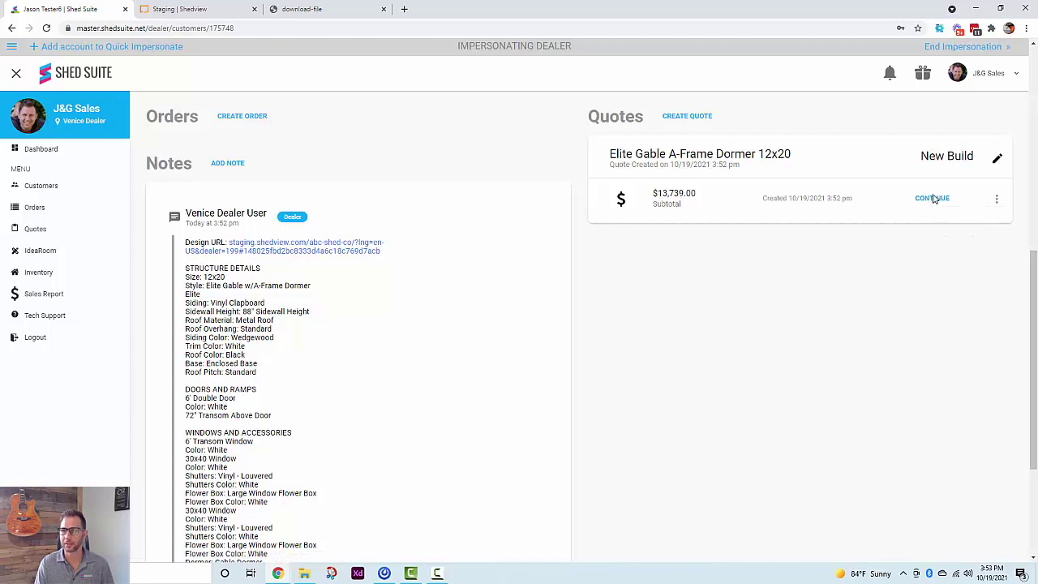
pyautogui.click(996, 199)
pyautogui.click(973, 248)
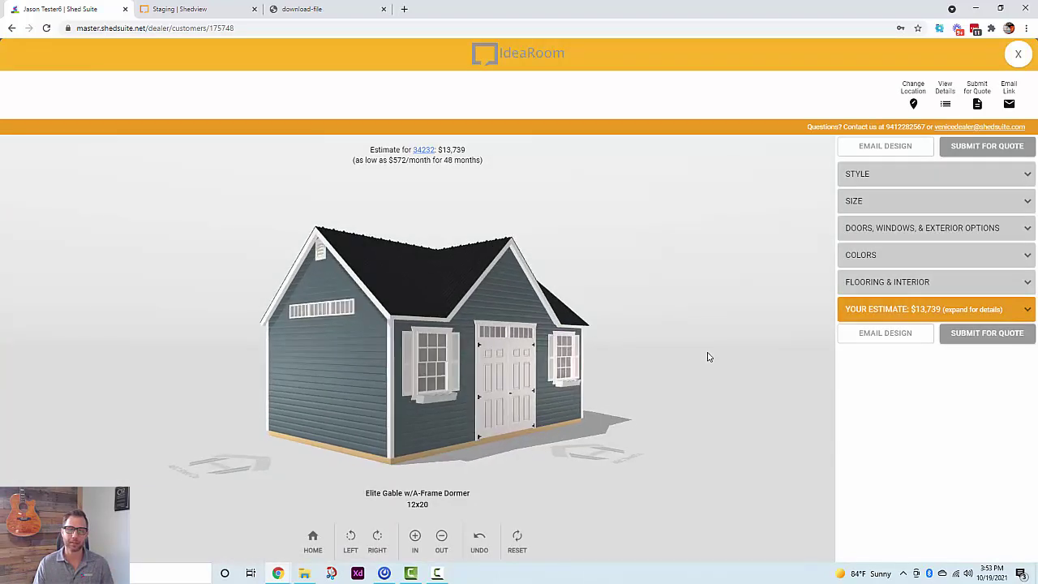
# Add a 7' Garage Door to the shed's front gable wall and move the transom window slightly higher.
pyautogui.moveTo(291, 399); pyautogui.dragTo(384, 384)
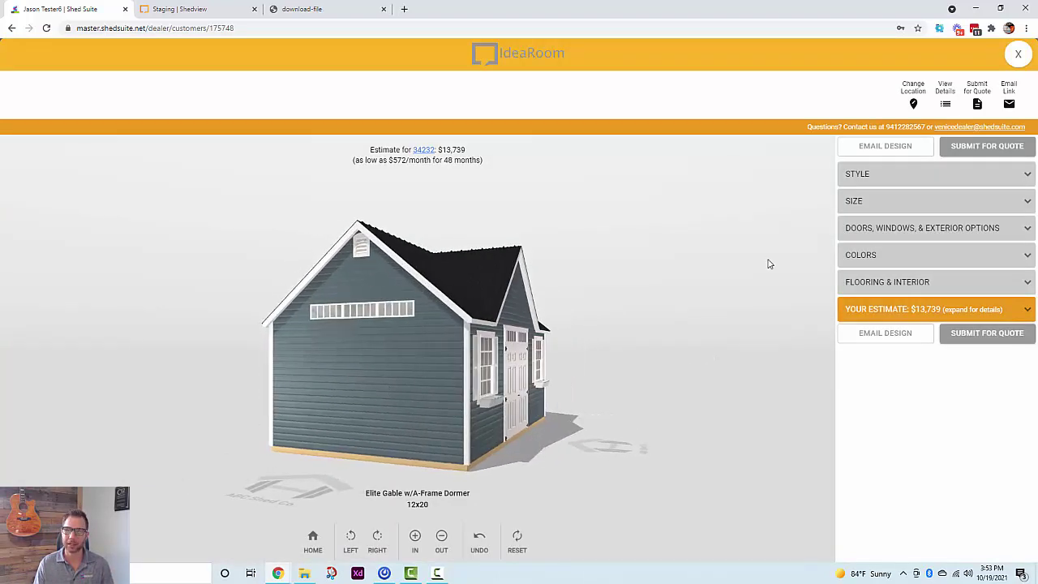
pyautogui.click(989, 231)
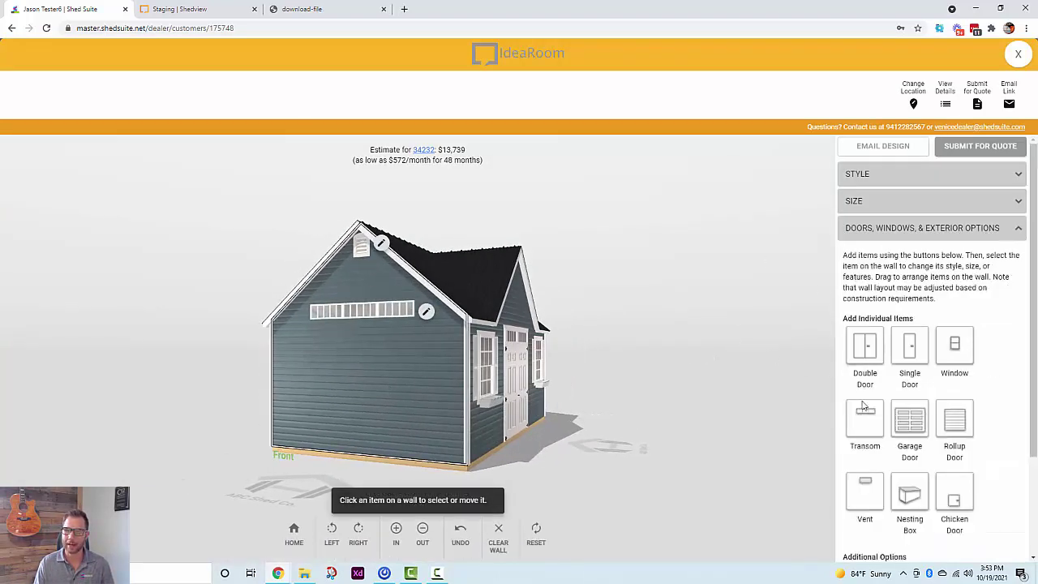
pyautogui.click(909, 419)
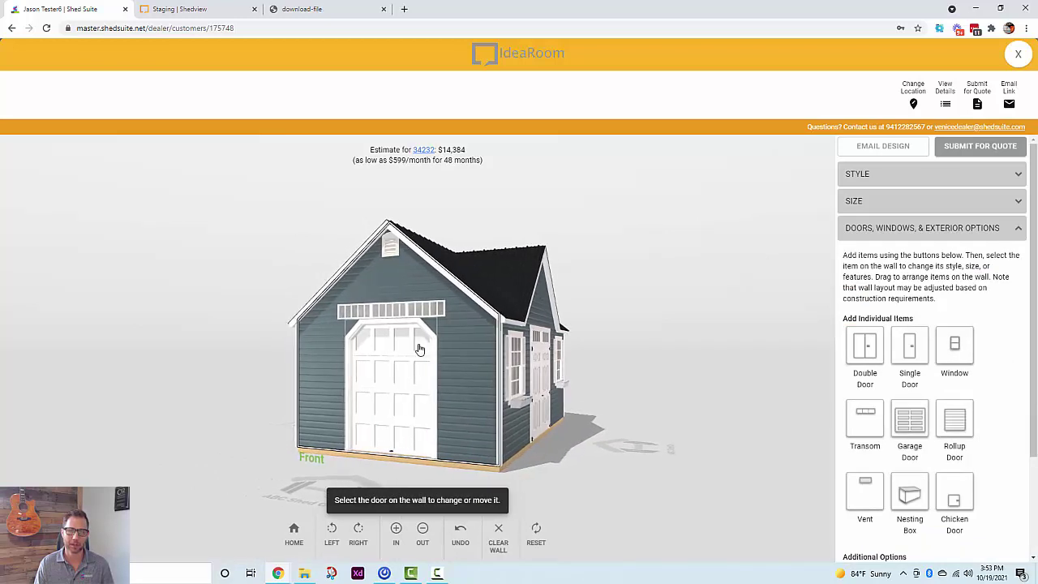
pyautogui.click(442, 339)
pyautogui.click(465, 357)
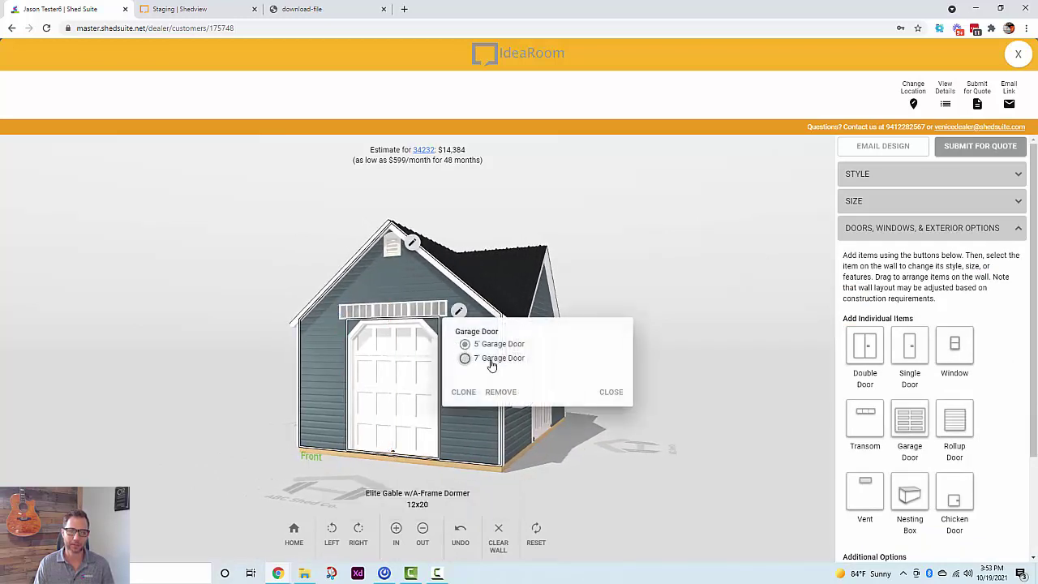
pyautogui.click(596, 397)
pyautogui.moveTo(420, 309); pyautogui.dragTo(419, 298)
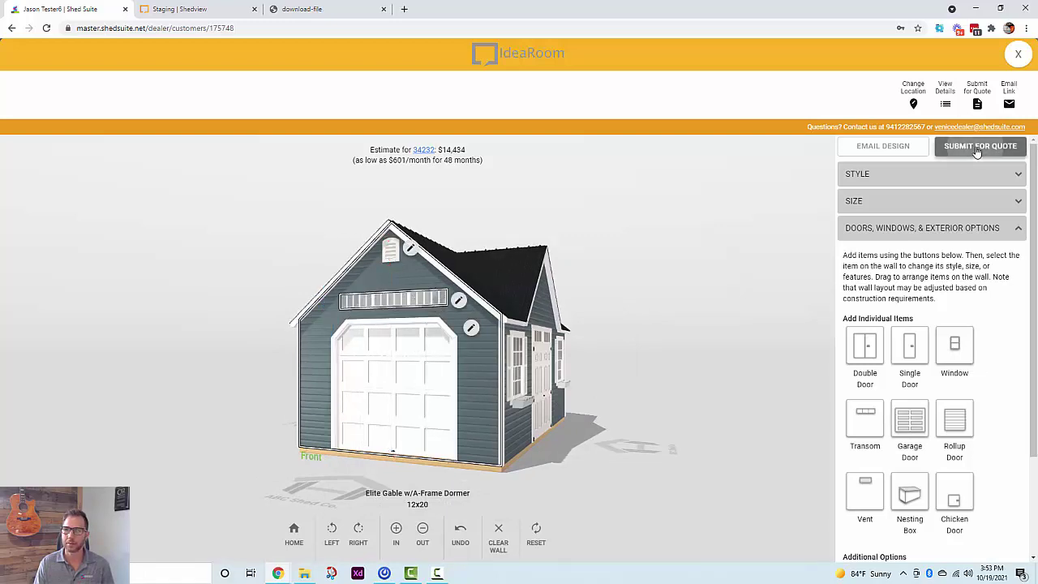
# Submit the revised design for a final quote with the existing customer details and close the configurator.
pyautogui.click(979, 149)
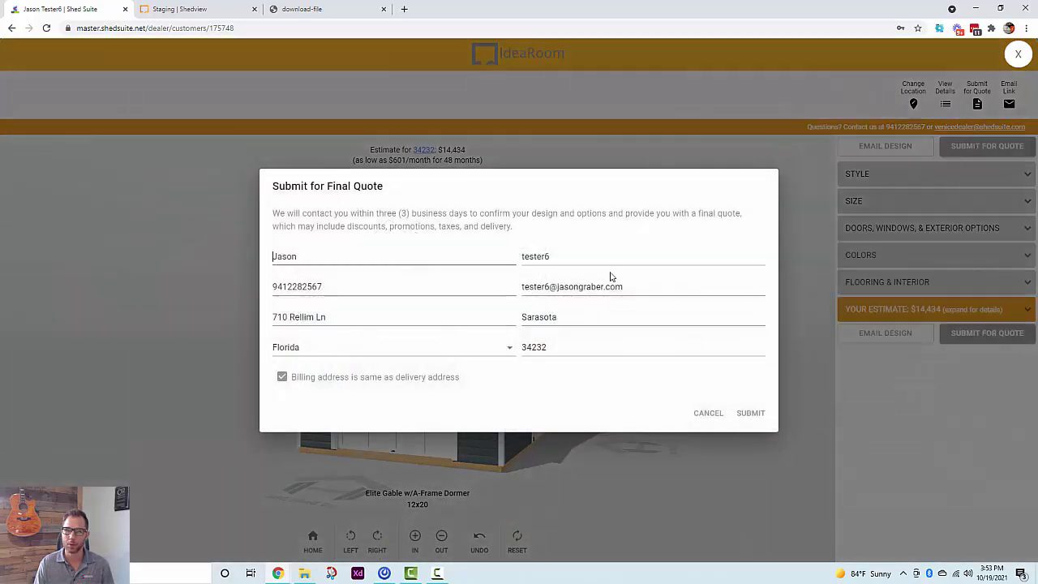
pyautogui.click(760, 418)
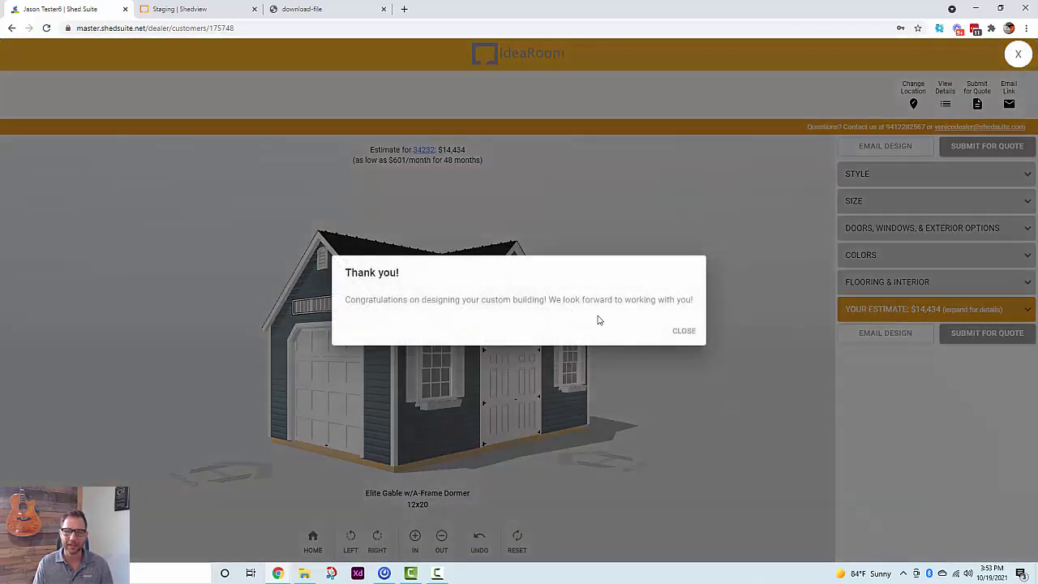
pyautogui.click(1018, 54)
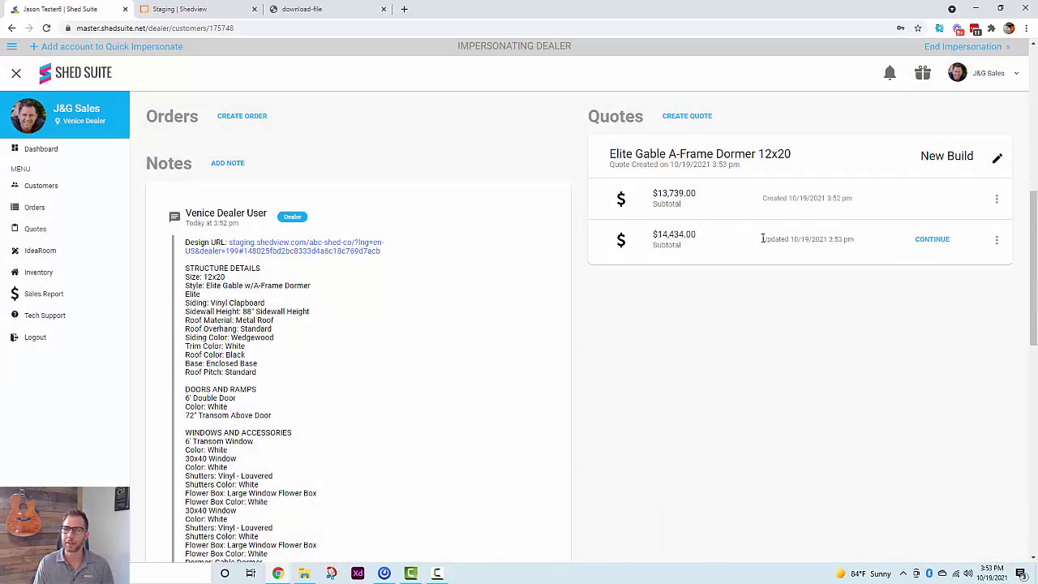
# Compare the subtotals of the original and updated quote versions.
pyautogui.moveTo(657, 234); pyautogui.dragTo(714, 237)
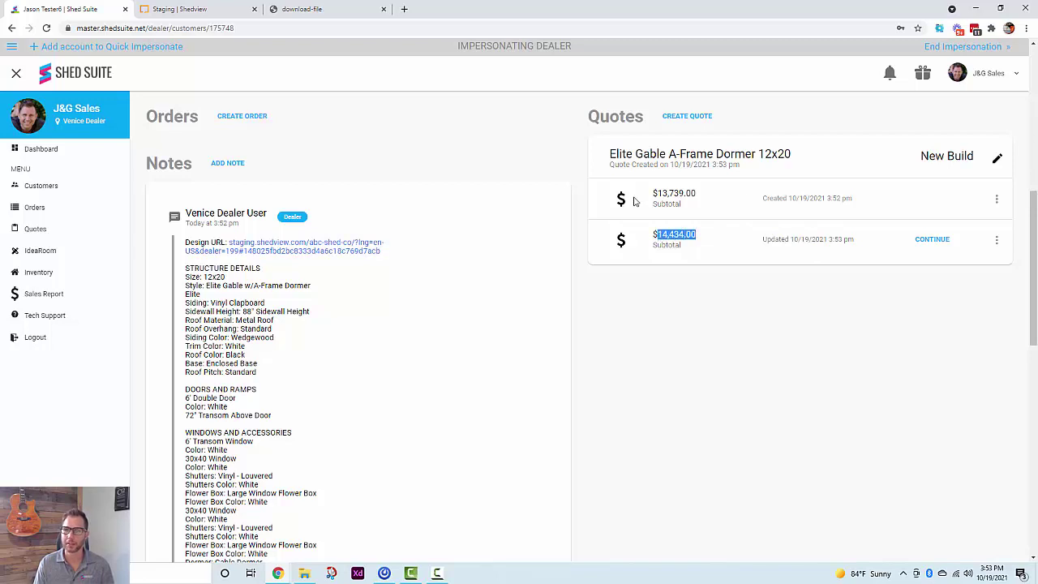
pyautogui.moveTo(635, 201); pyautogui.dragTo(698, 197)
pyautogui.click(712, 196)
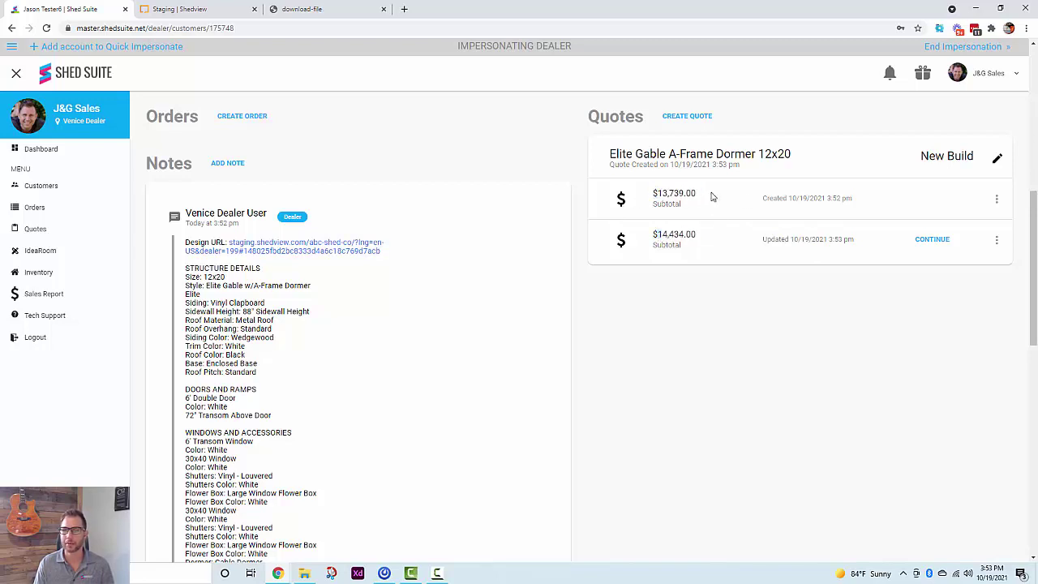
# Continue the updated quote and review its custom add-ons, building image, colors, floorplan section and totals.
pyautogui.click(937, 240)
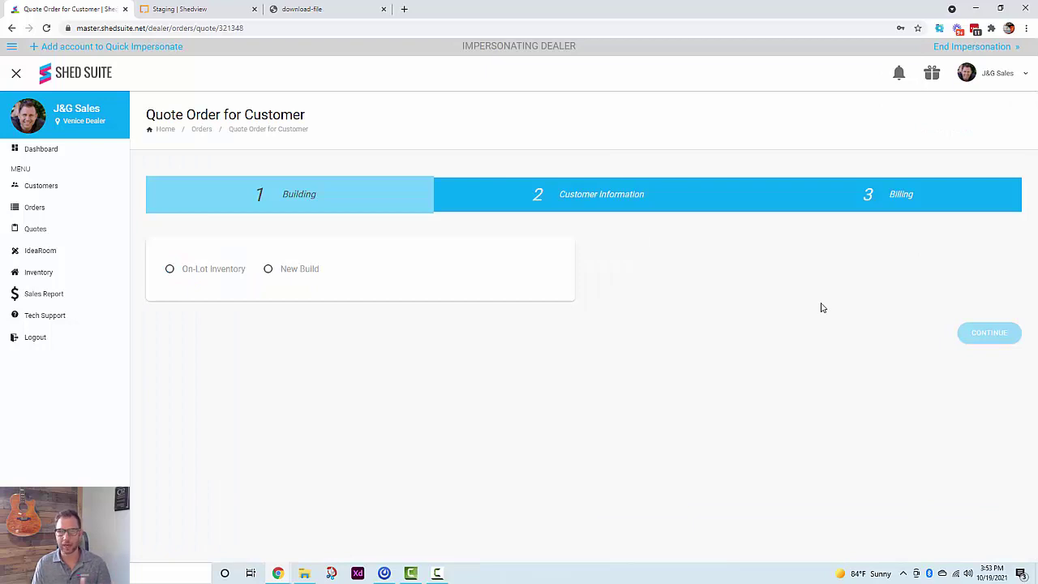
pyautogui.scroll(-2, 821, 308)
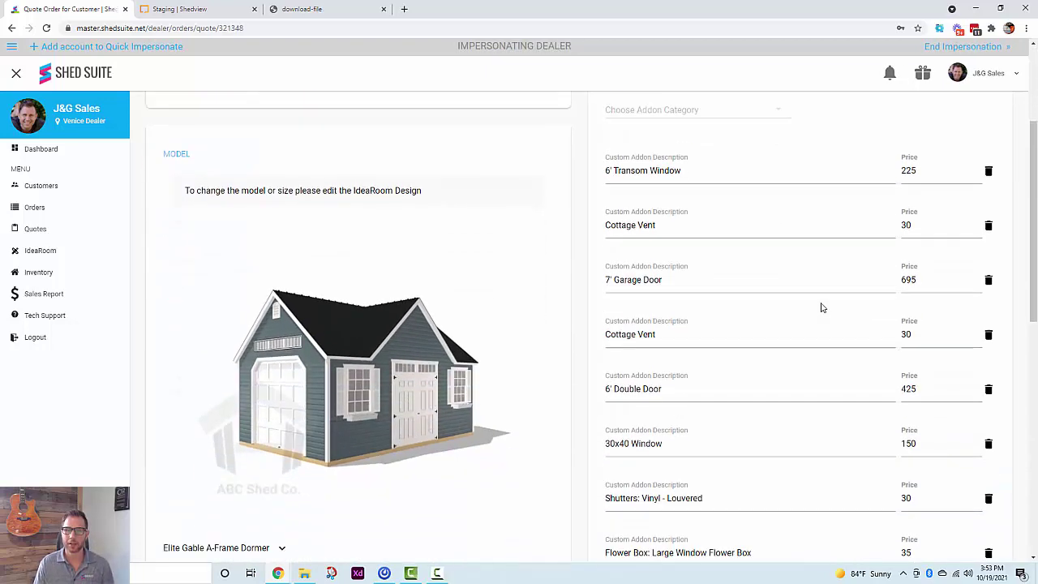
pyautogui.moveTo(661, 264); pyautogui.dragTo(595, 264)
pyautogui.click(595, 265)
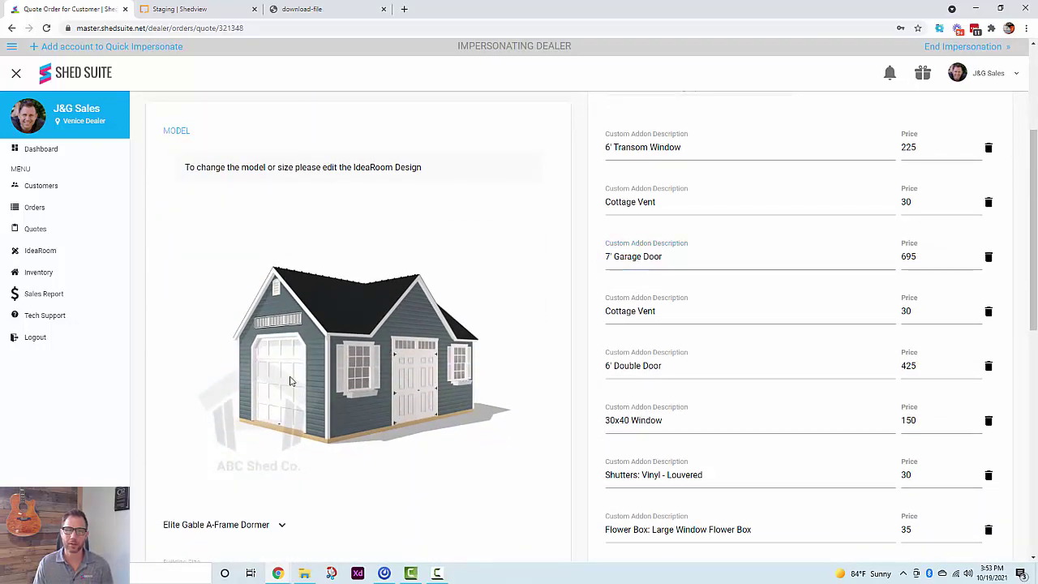
pyautogui.scroll(-5, 318, 377)
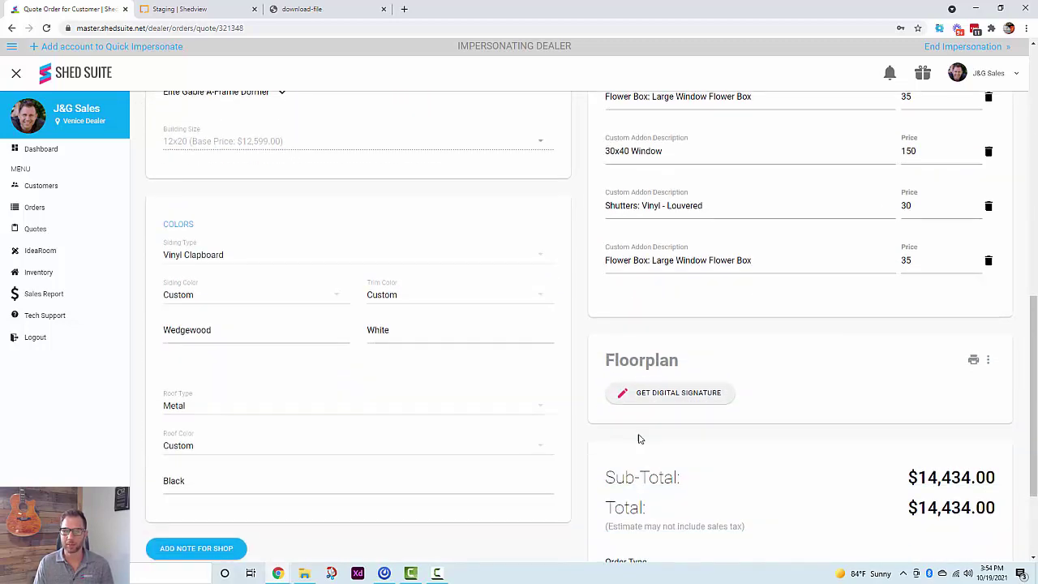
pyautogui.scroll(-2, 698, 462)
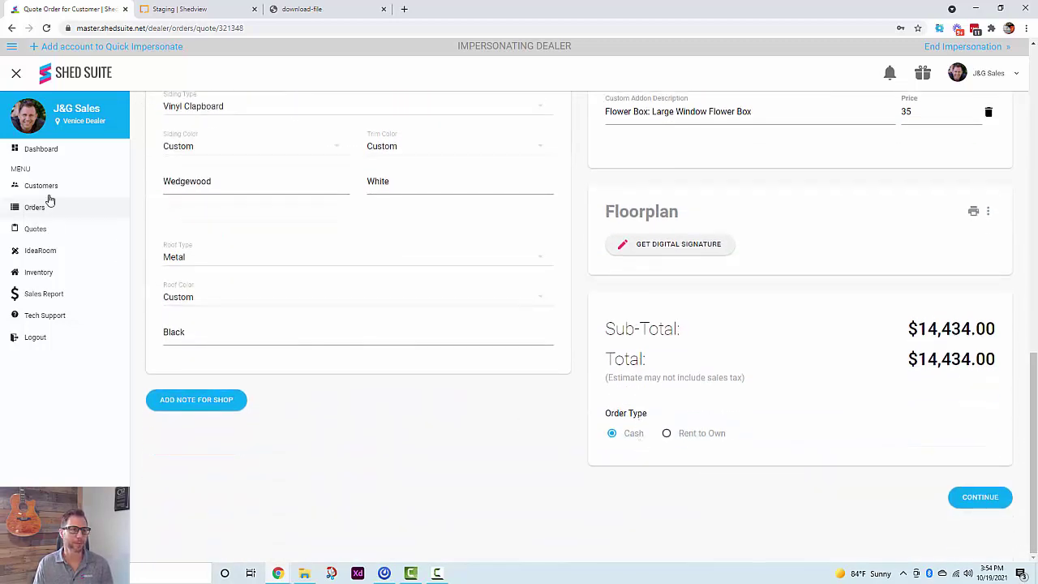
# Return to the dealer dashboard and check the Tech Support desk's help search and suggested articles.
pyautogui.click(60, 152)
pyautogui.click(571, 89)
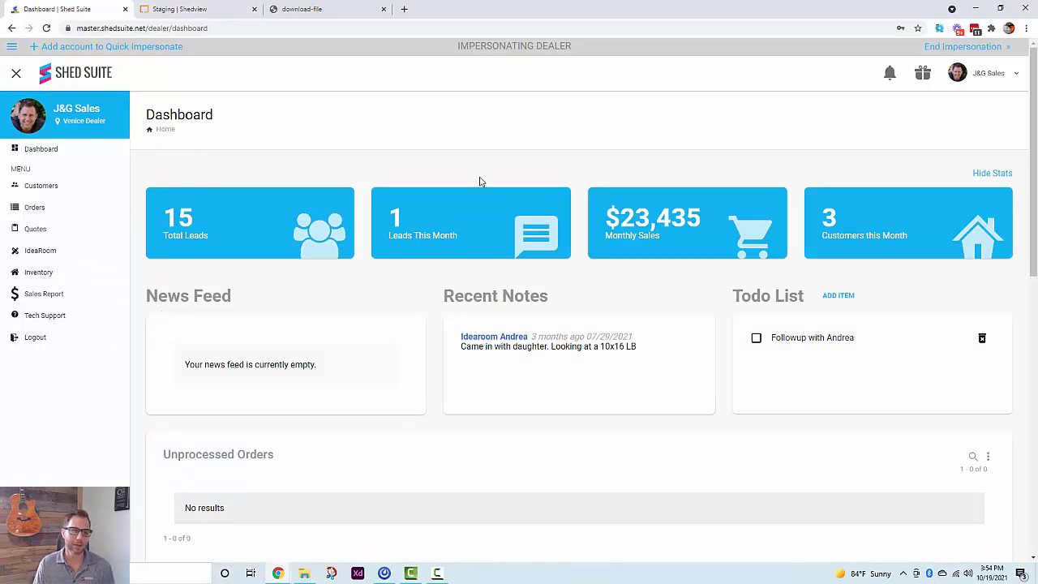
pyautogui.click(46, 315)
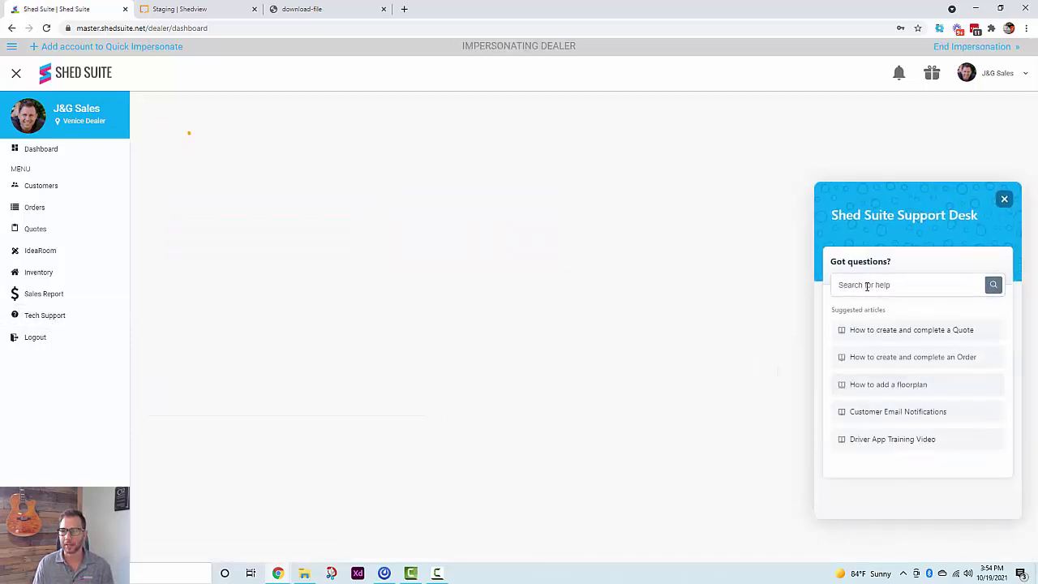
pyautogui.click(1005, 200)
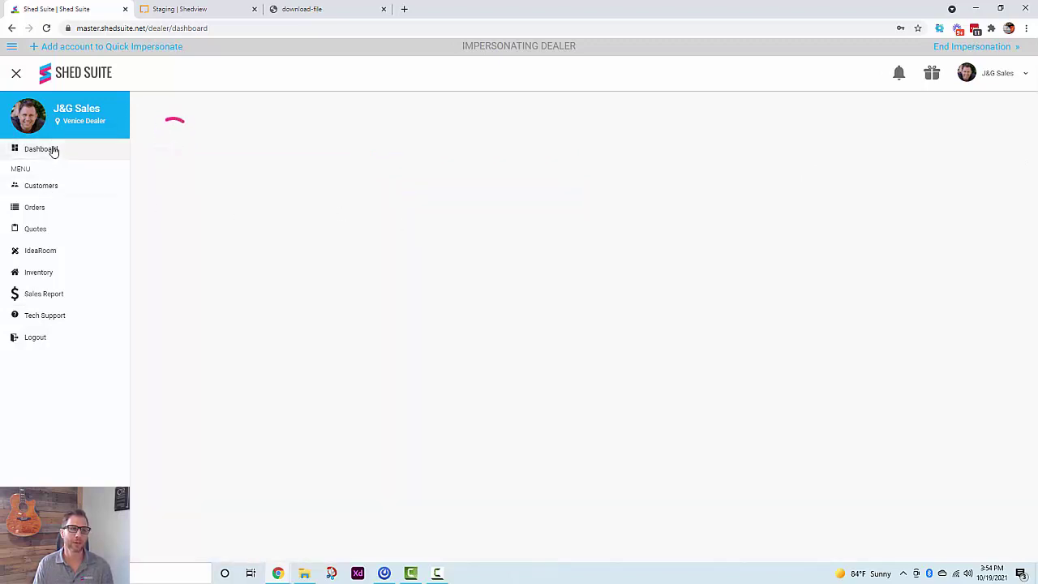
pyautogui.click(47, 29)
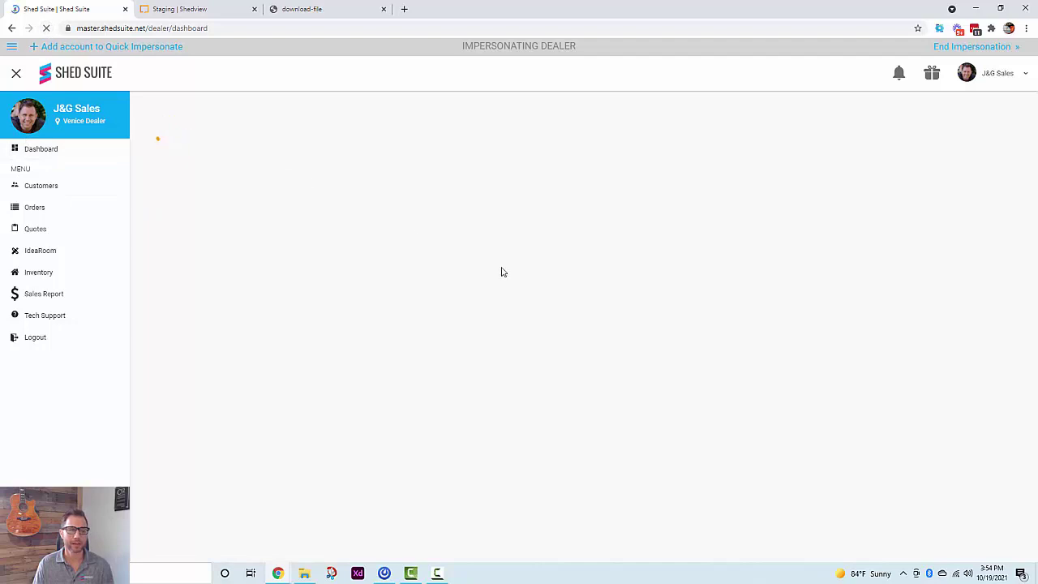